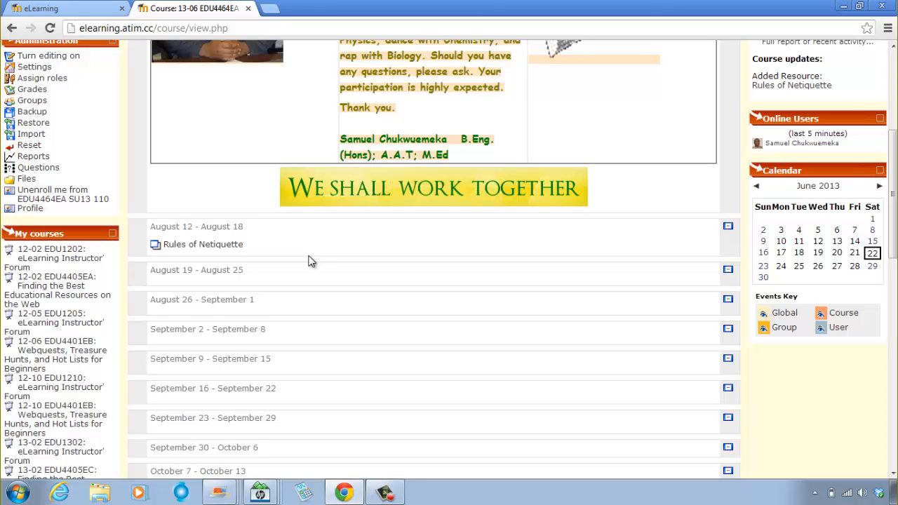
# - Turn on course editing and start adding a file or web site link resource to the August 12 - August 18 week
pyautogui.scroll(4, 477, 252)
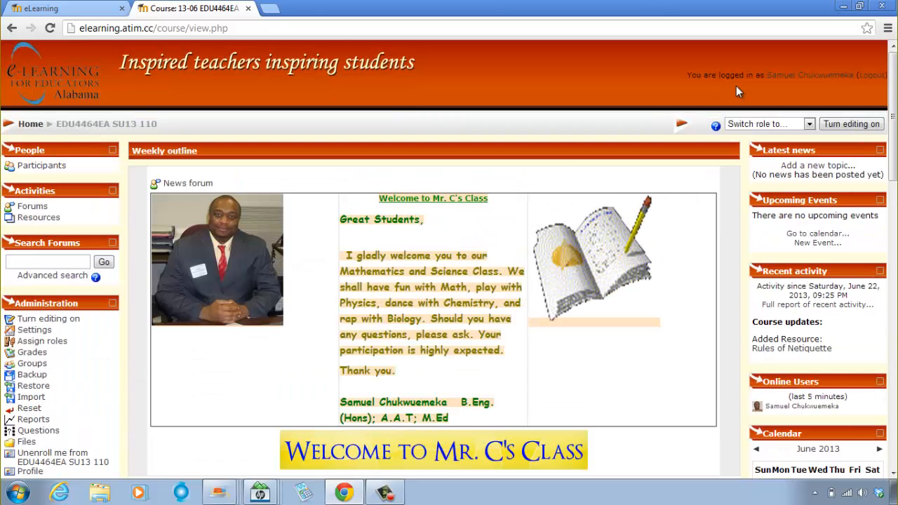
pyautogui.click(833, 124)
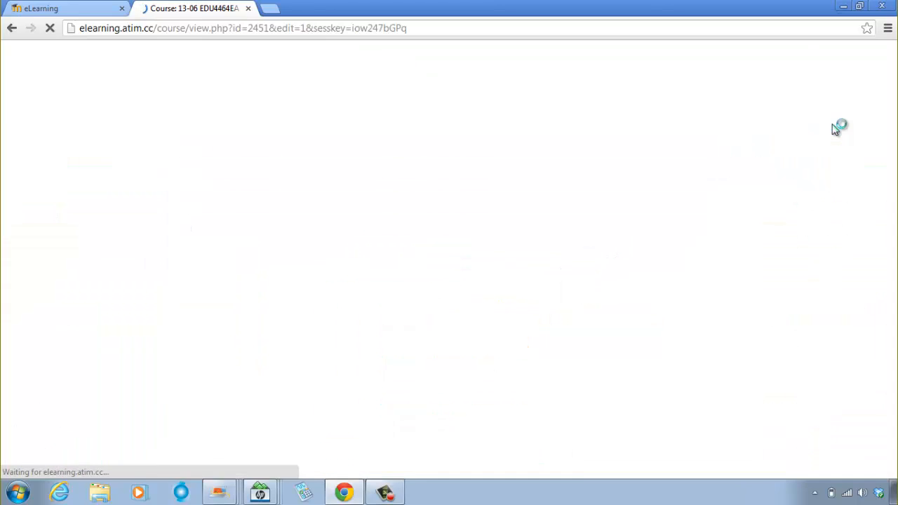
pyautogui.scroll(-5, 491, 232)
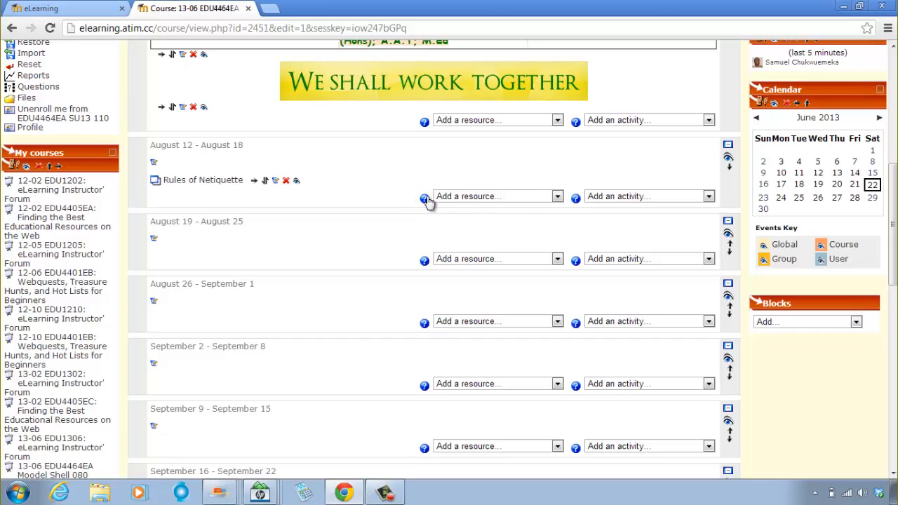
pyautogui.click(467, 199)
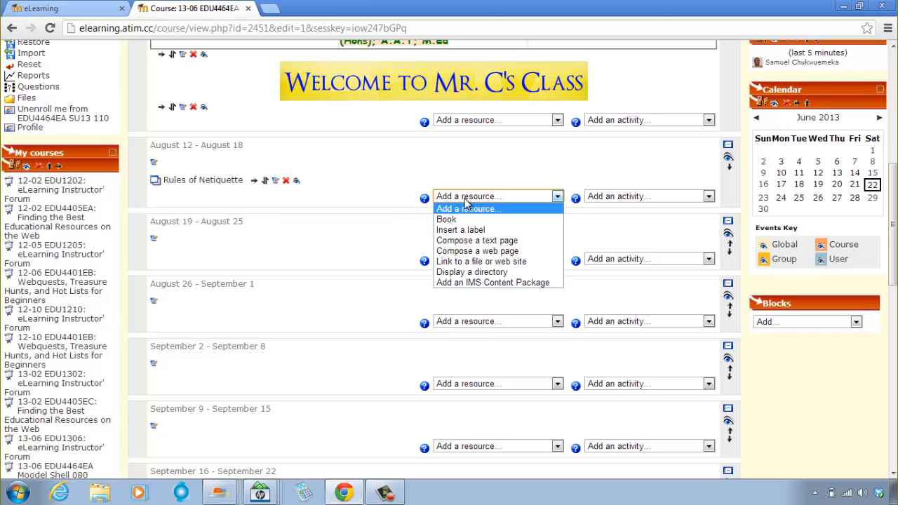
pyautogui.click(482, 262)
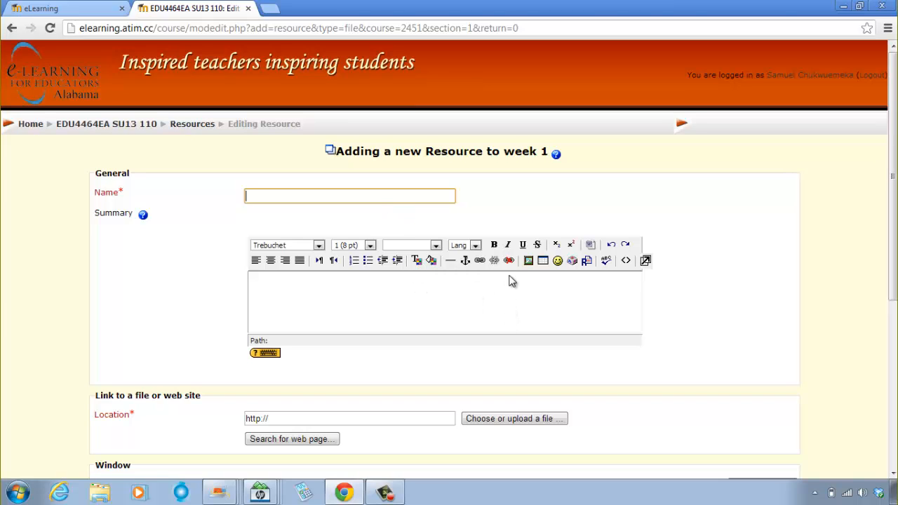
# - Name the resource "Pre-Algebra Syllabus" and enter the summary "Please read and review the Pre-Algebra Syllabus"
pyautogui.write('Pre-Algebra Syllabus')
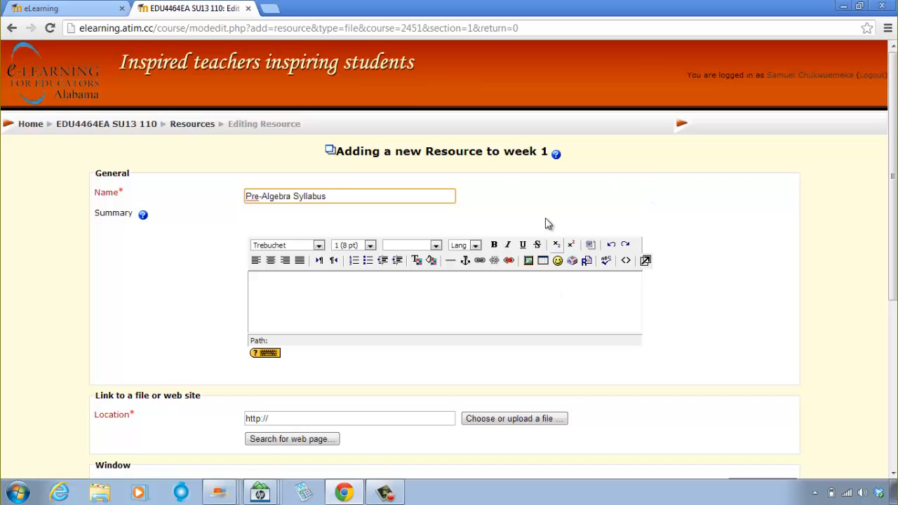
pyautogui.click(481, 302)
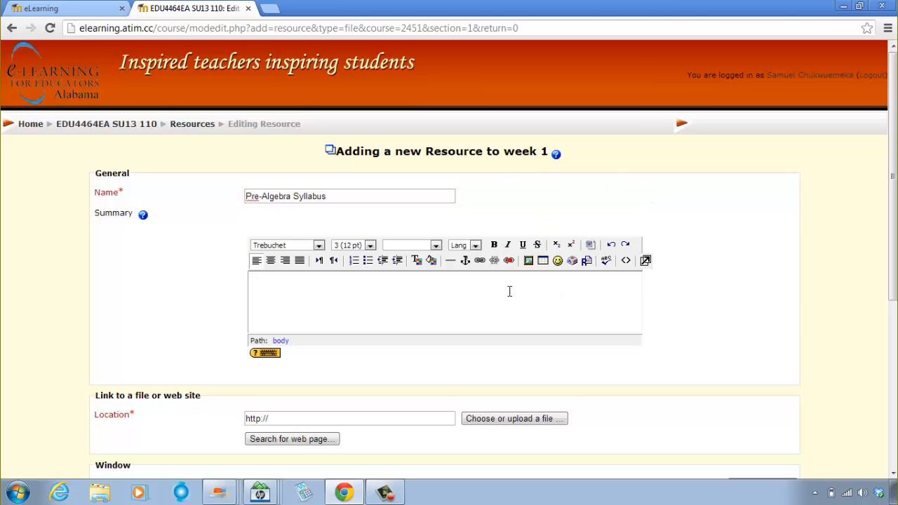
pyautogui.write('Please read and review')
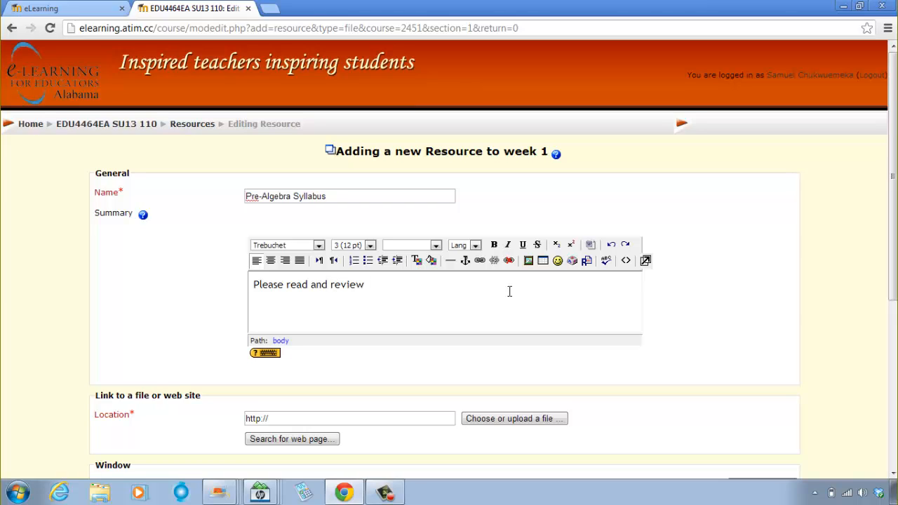
pyautogui.write(' the Pre-Algeb')
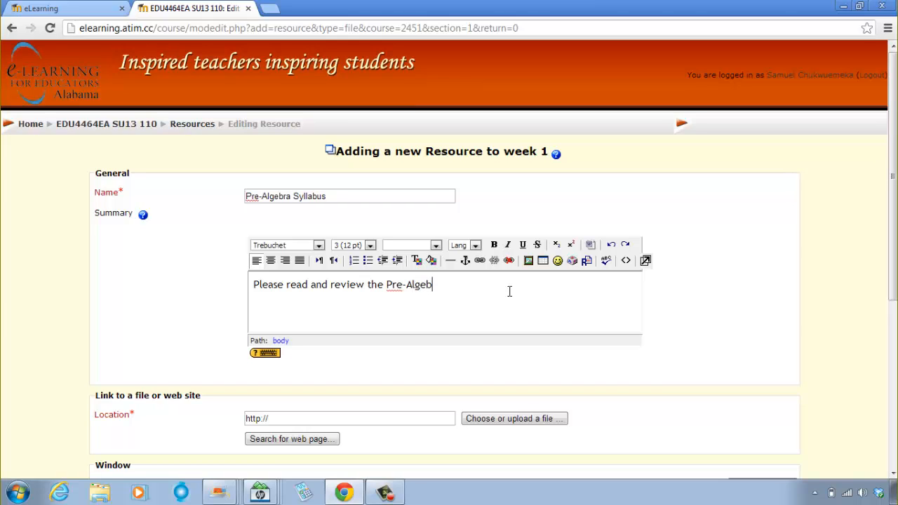
pyautogui.write('ra Syllabus')
# - Make the whole summary line bold, centered and underlined
pyautogui.moveTo(487, 285); pyautogui.dragTo(255, 284)
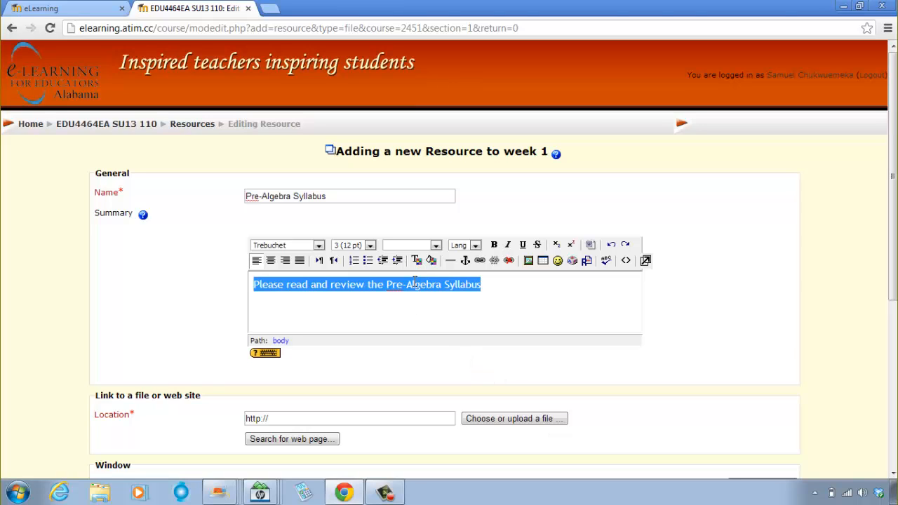
pyautogui.click(494, 245)
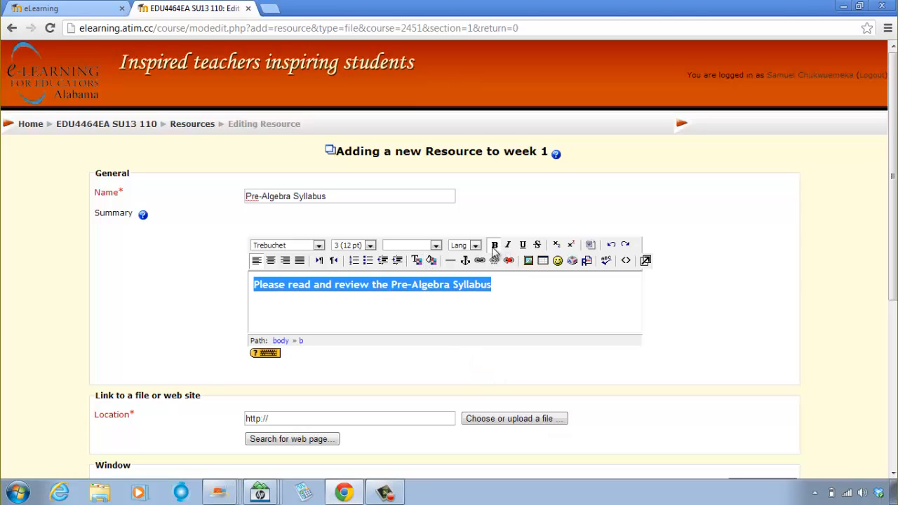
pyautogui.click(272, 261)
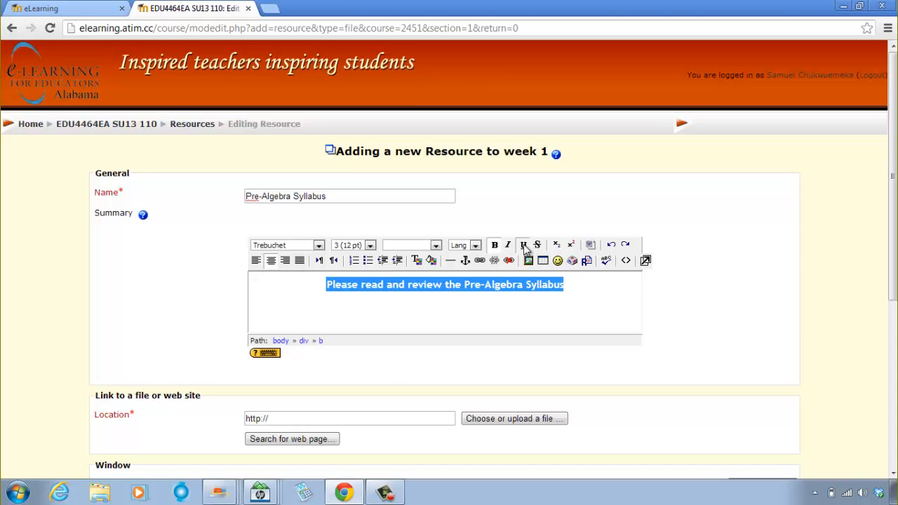
pyautogui.click(523, 246)
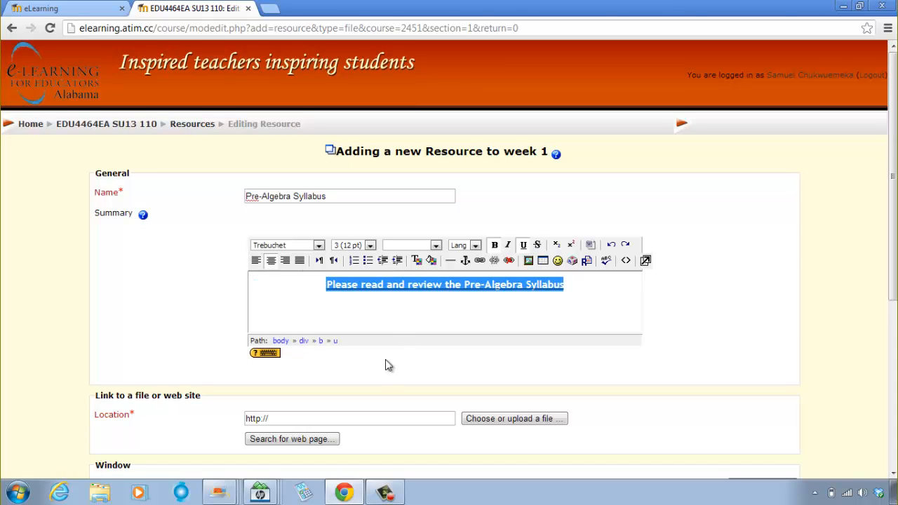
# - Set the summary text color to green, #008000
pyautogui.click(417, 261)
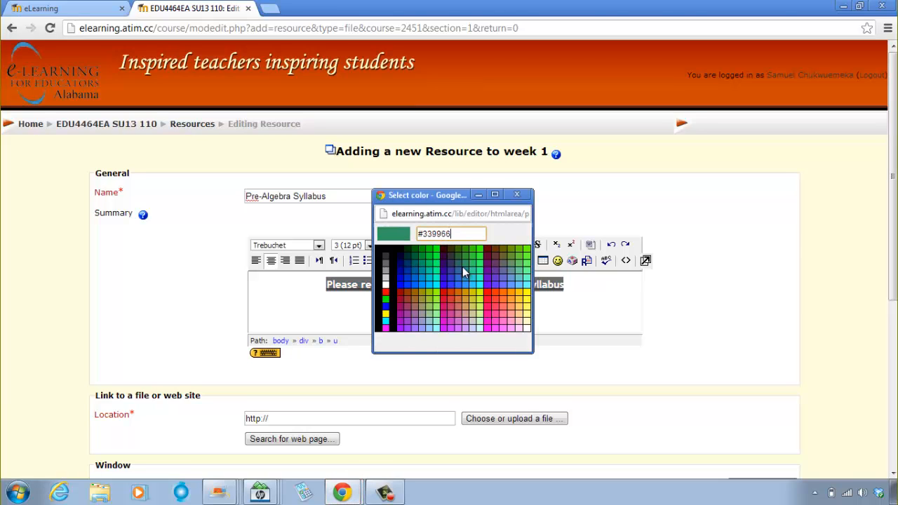
pyautogui.press('BackSpace')
pyautogui.press('BackSpace')
pyautogui.press('BackSpace')
pyautogui.press('BackSpace')
pyautogui.press('BackSpace')
pyautogui.press('BackSpace')
pyautogui.write('008000')
pyautogui.press('Return')
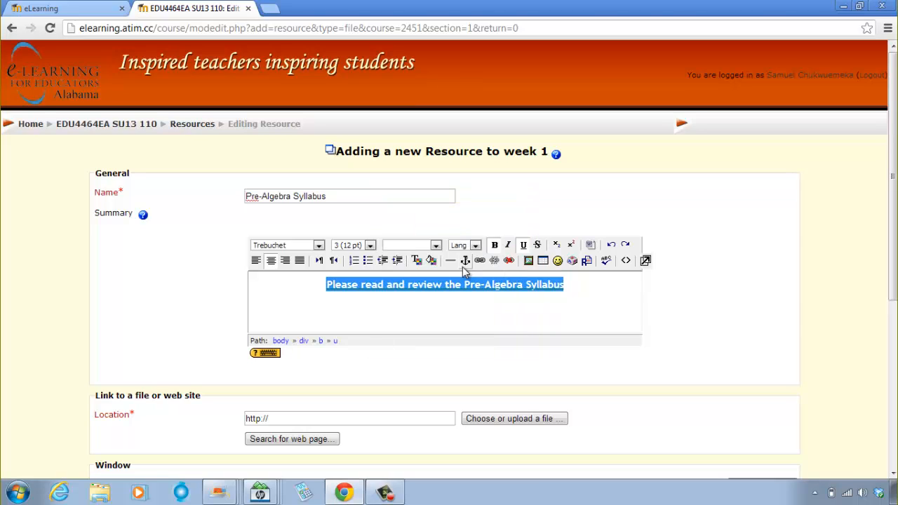
pyautogui.click(577, 287)
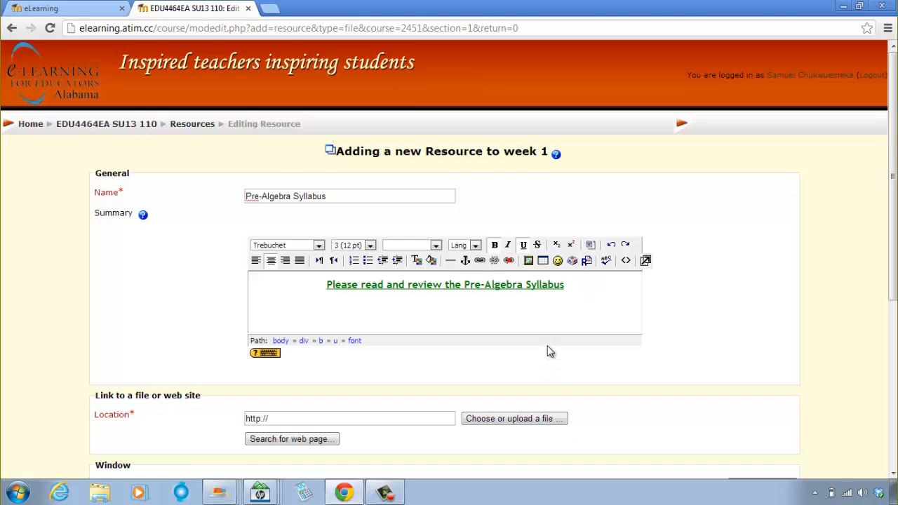
# - Open the Samdom For Peace tutorial site in a new browser tab and go to the Algebra resources under Mathematics
pyautogui.scroll(-2, 550, 351)
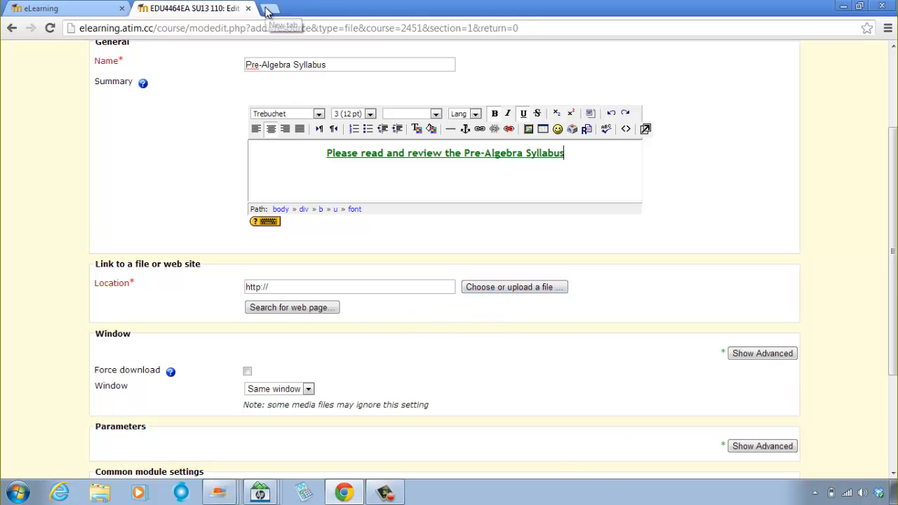
pyautogui.click(269, 9)
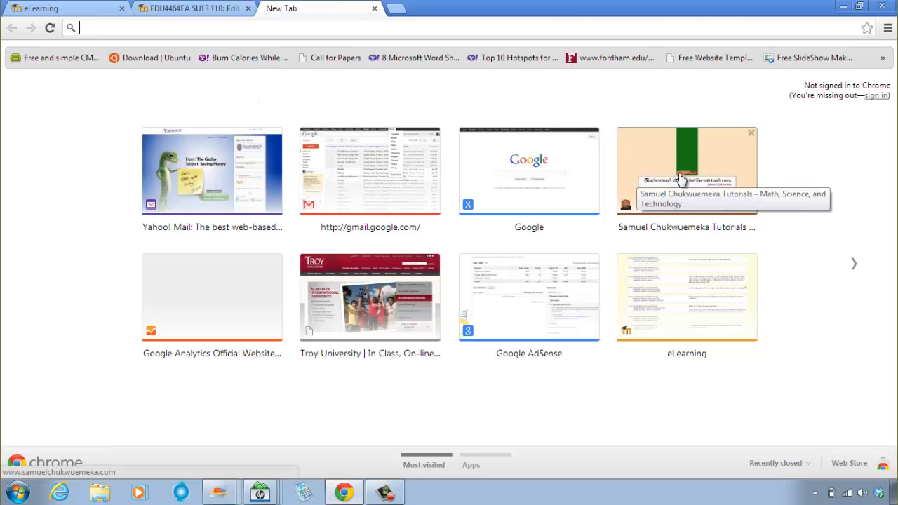
pyautogui.click(680, 179)
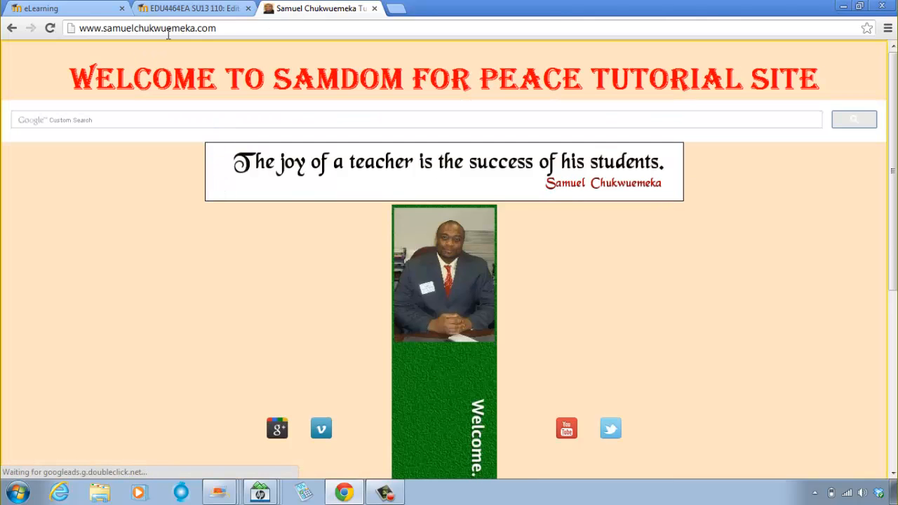
pyautogui.scroll(-3, 257, 169)
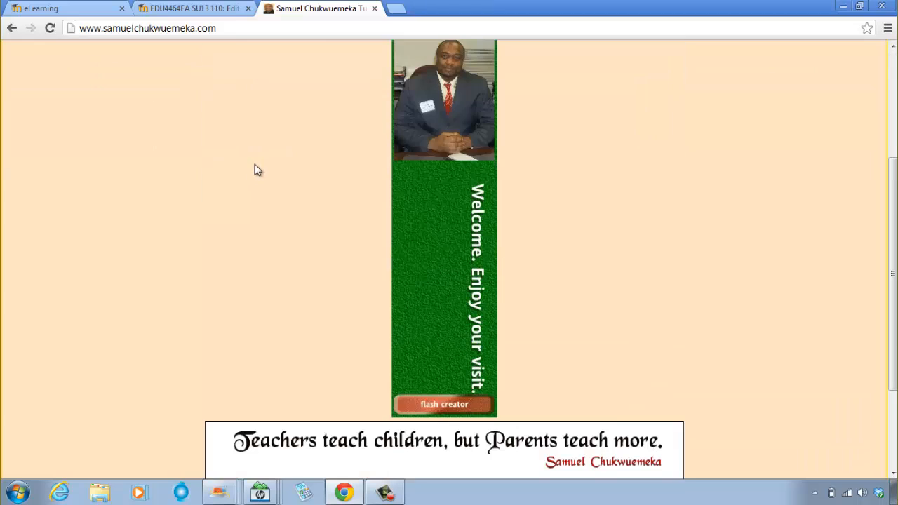
pyautogui.click(433, 165)
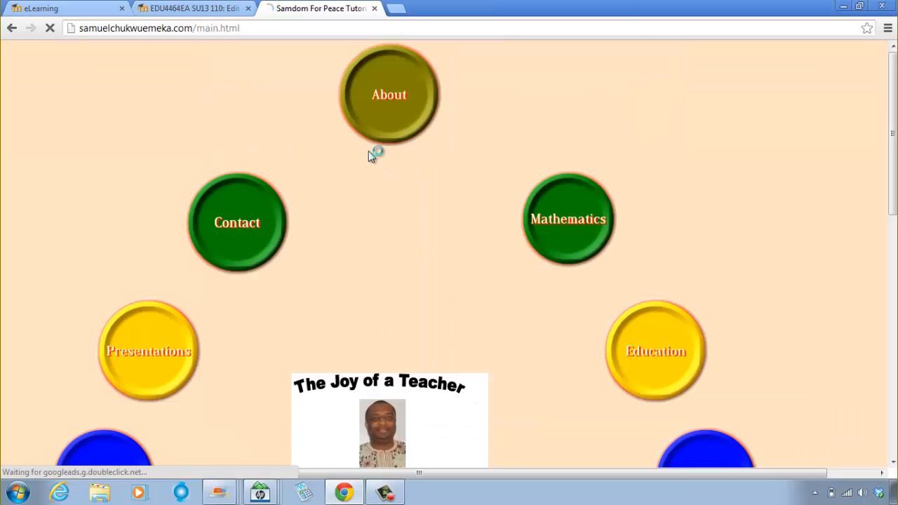
pyautogui.click(552, 228)
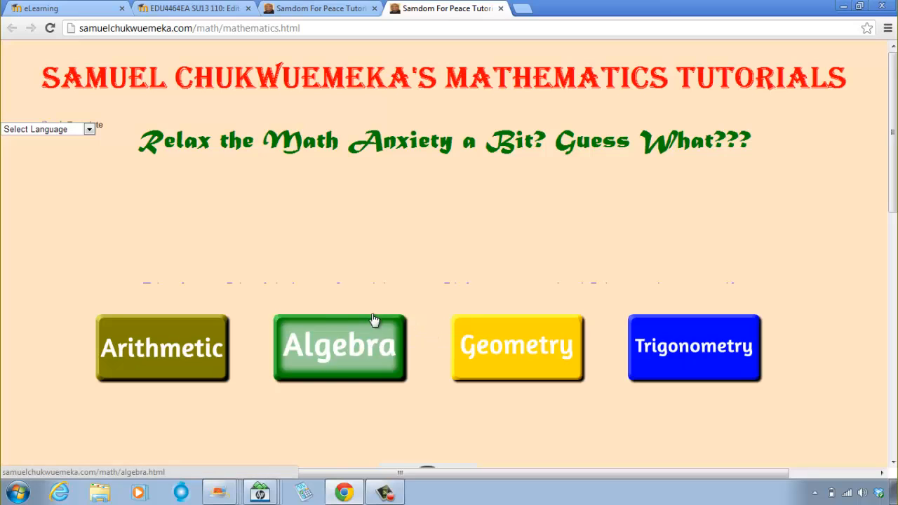
pyautogui.click(326, 332)
pyautogui.click(559, 165)
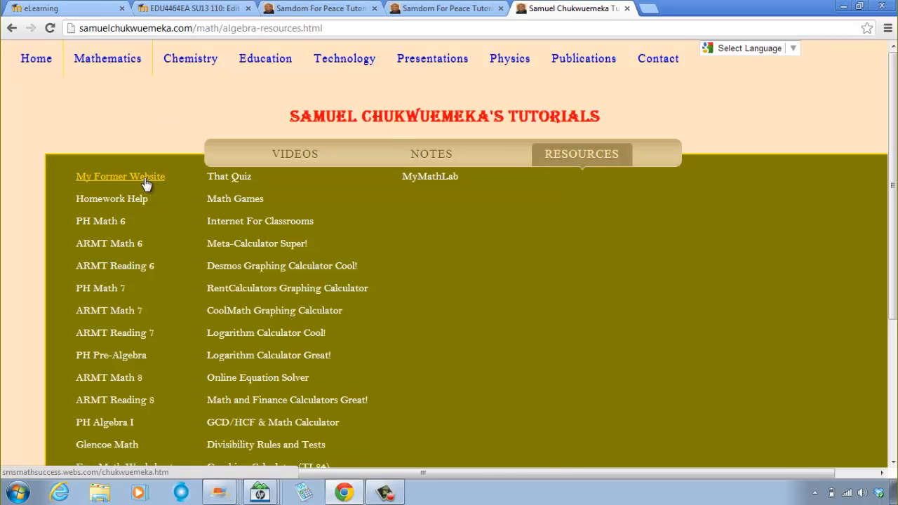
# - Go to the former website's Pre-Algebra course information and download the course syllabus for 8th grade Pre-Algebra students
pyautogui.click(146, 184)
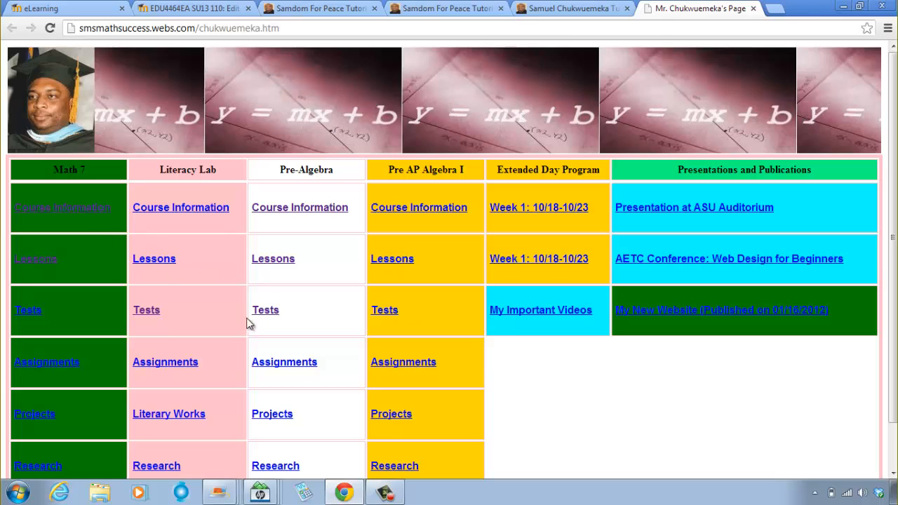
pyautogui.click(301, 212)
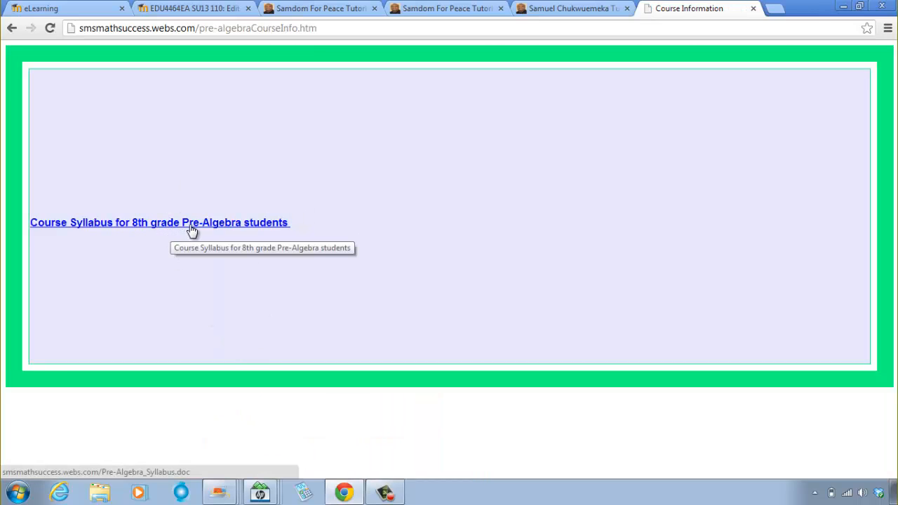
pyautogui.click(191, 223)
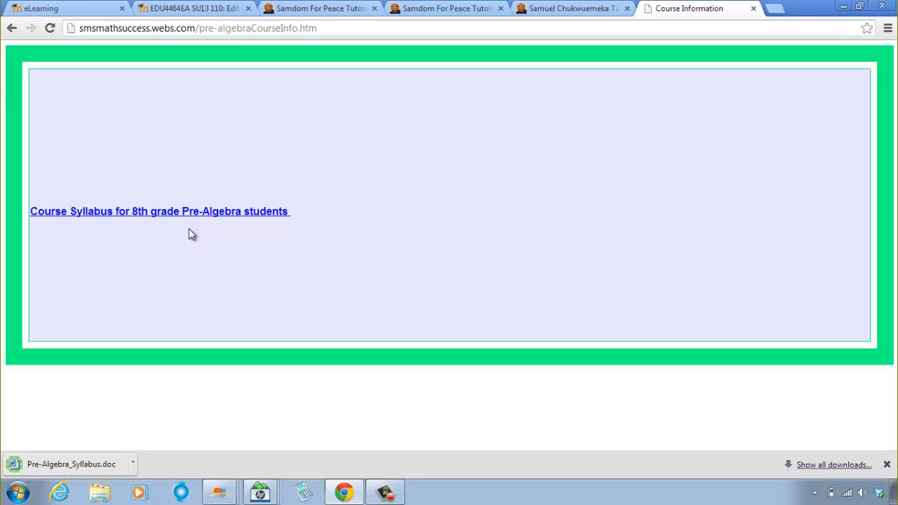
# - Show the downloaded Pre-Algebra_Syllabus.doc in its folder and copy the file
pyautogui.click(134, 464)
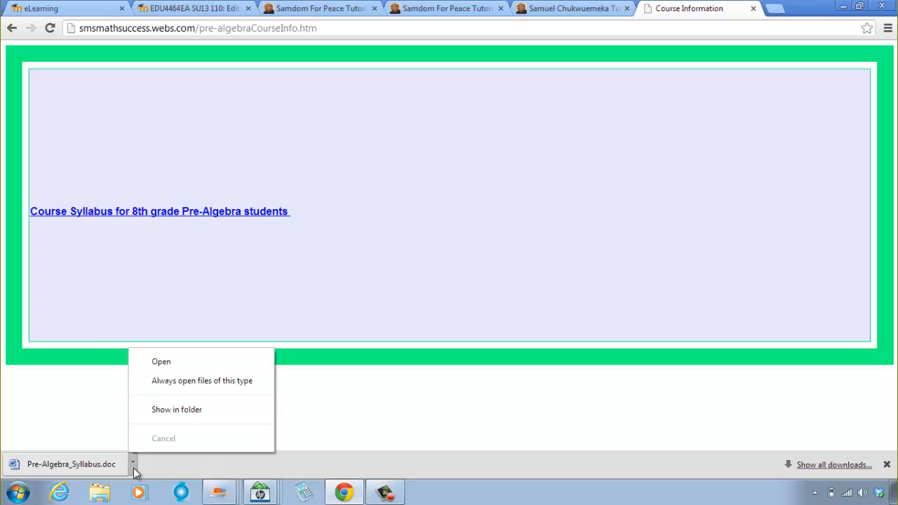
pyautogui.click(176, 410)
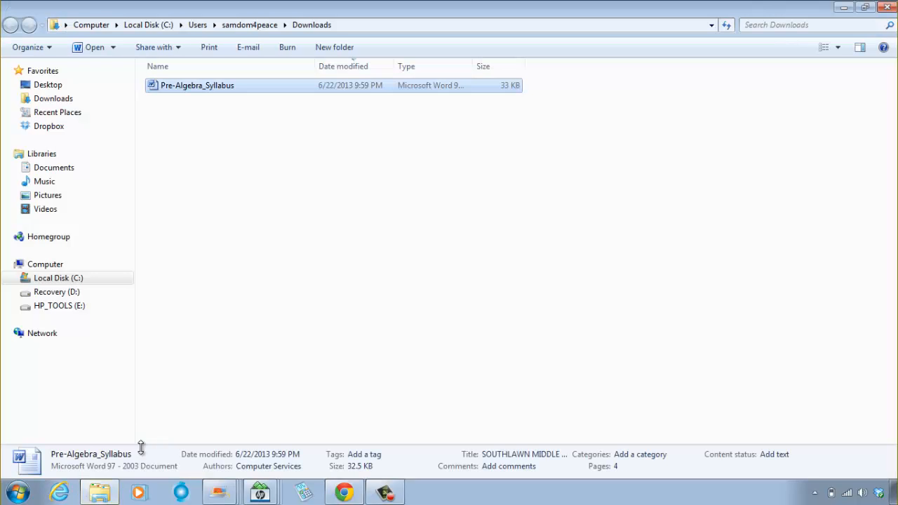
pyautogui.rightClick(223, 87)
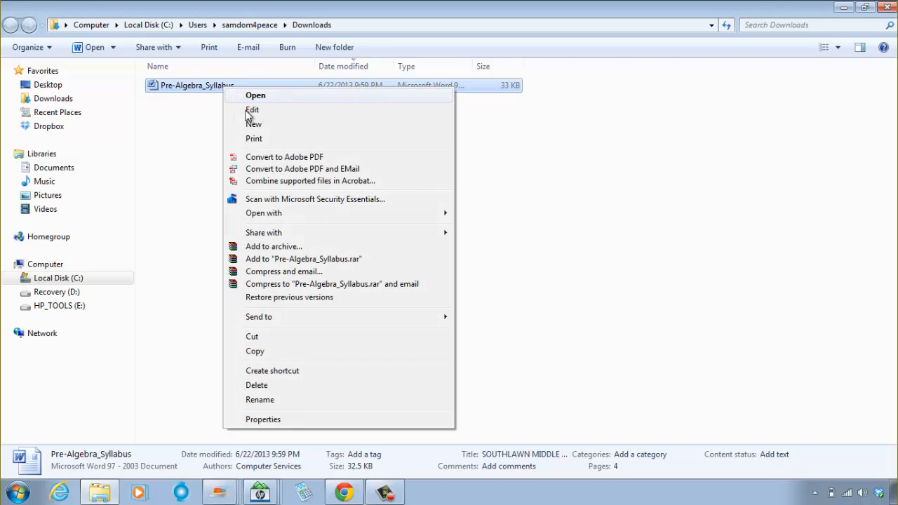
pyautogui.click(254, 353)
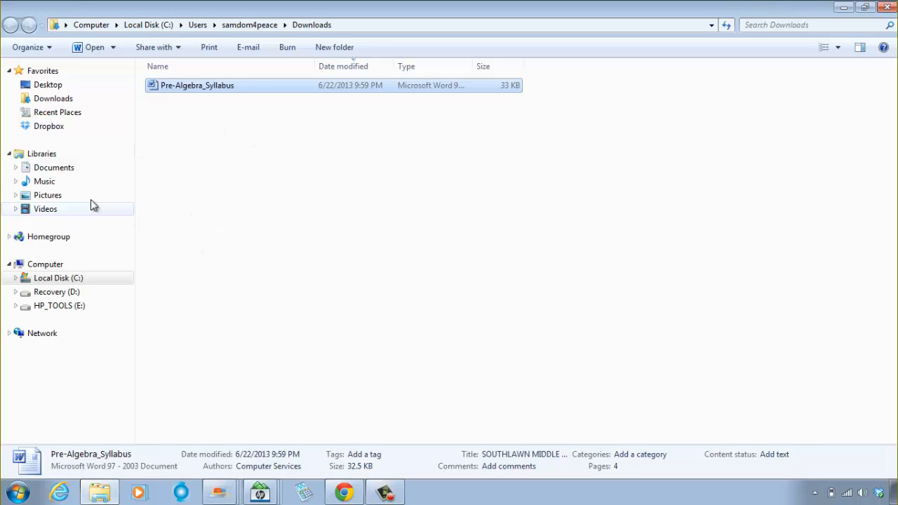
# - Paste the syllabus file into the Moodle Images folder of the Pictures library and return to Pictures
pyautogui.click(61, 195)
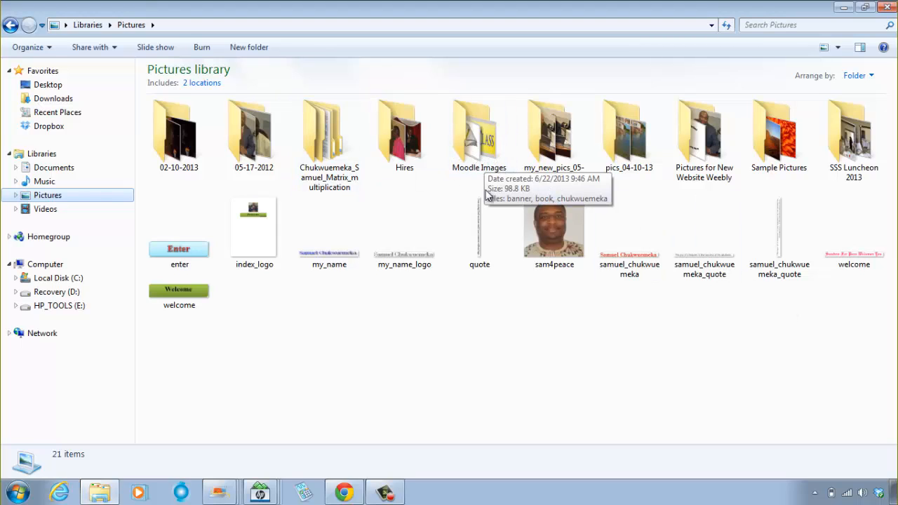
pyautogui.doubleClick(473, 151)
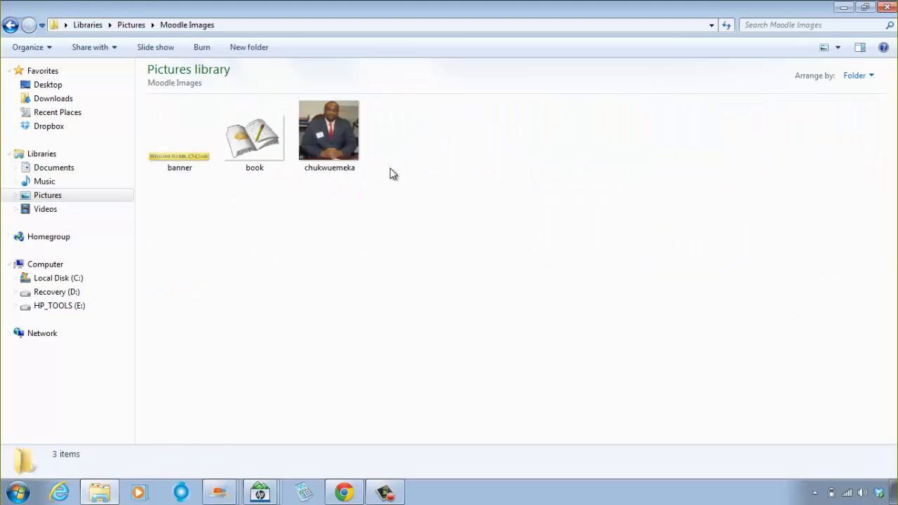
pyautogui.rightClick(419, 175)
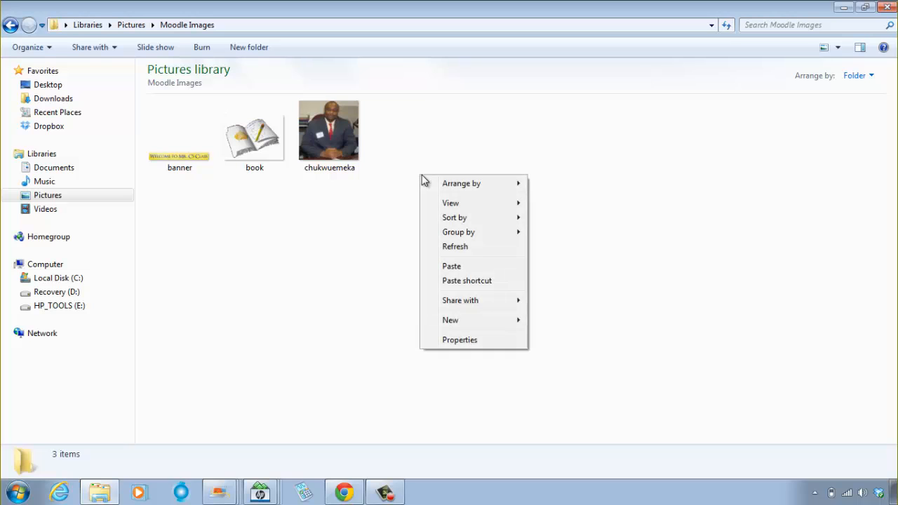
pyautogui.click(457, 267)
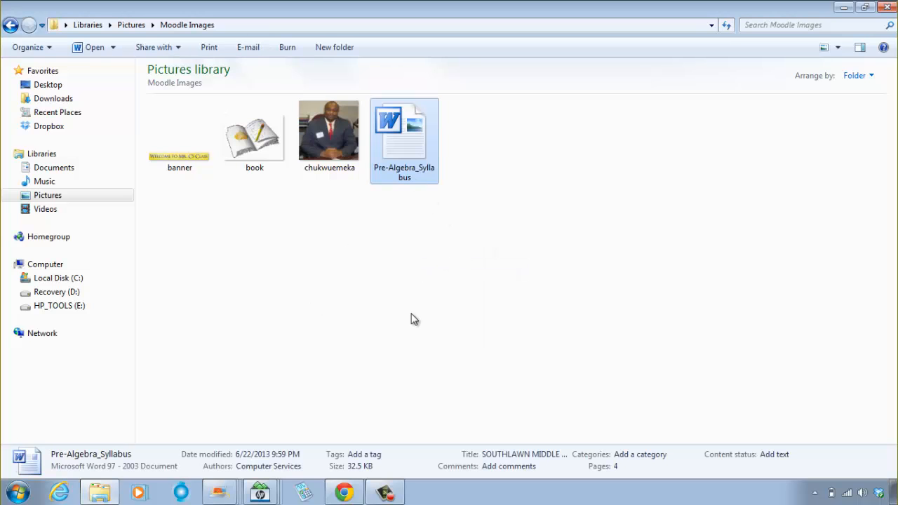
pyautogui.click(10, 25)
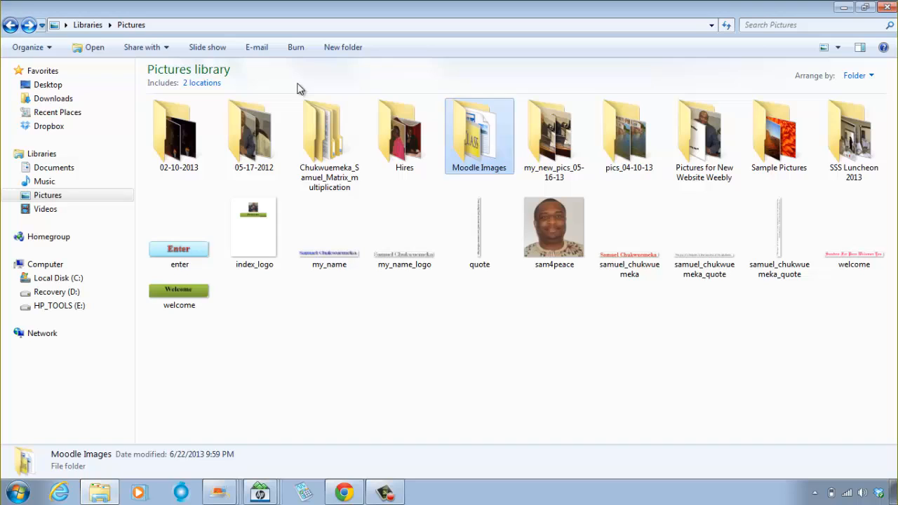
# - Rename the Moodle Images folder in the Pictures library to Moodle Stuff
pyautogui.rightClick(502, 156)
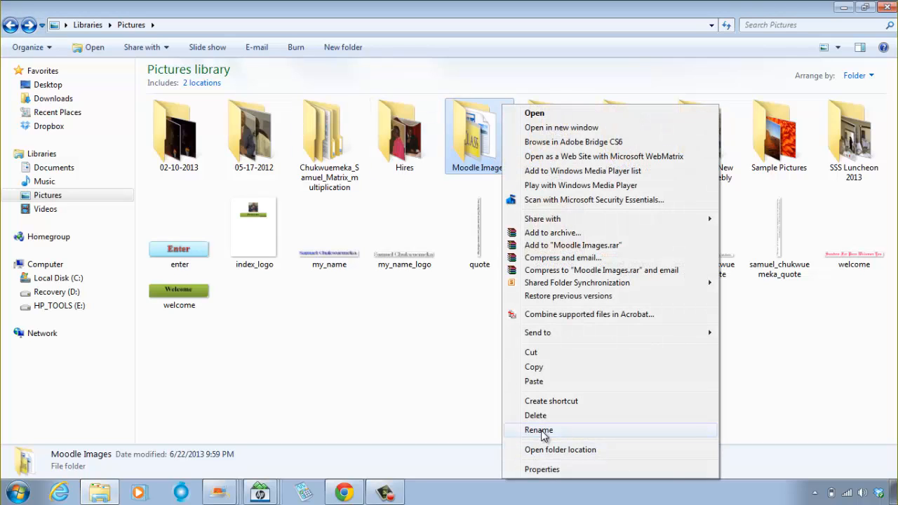
pyautogui.click(540, 430)
pyautogui.click(508, 168)
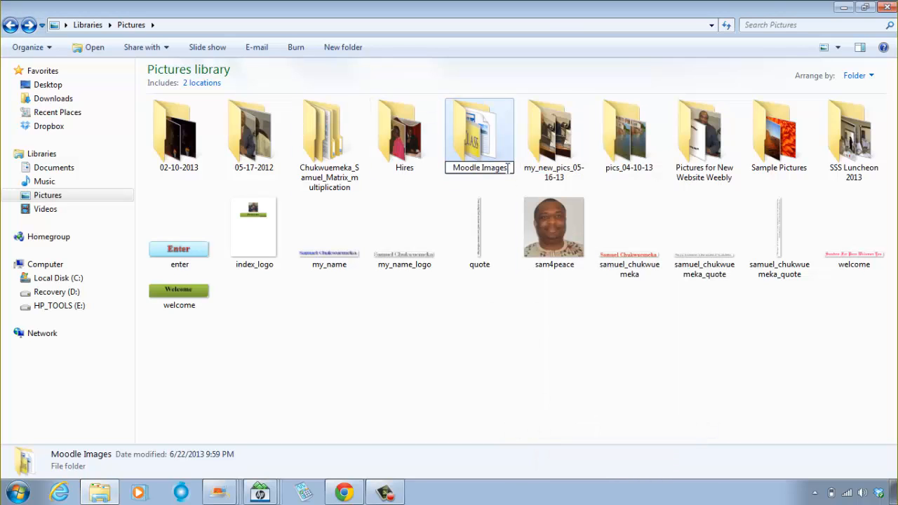
pyautogui.press('BackSpace')
pyautogui.press('BackSpace')
pyautogui.press('BackSpace')
pyautogui.press('BackSpace')
pyautogui.press('BackSpace')
pyautogui.press('BackSpace')
pyautogui.write('Stuff')
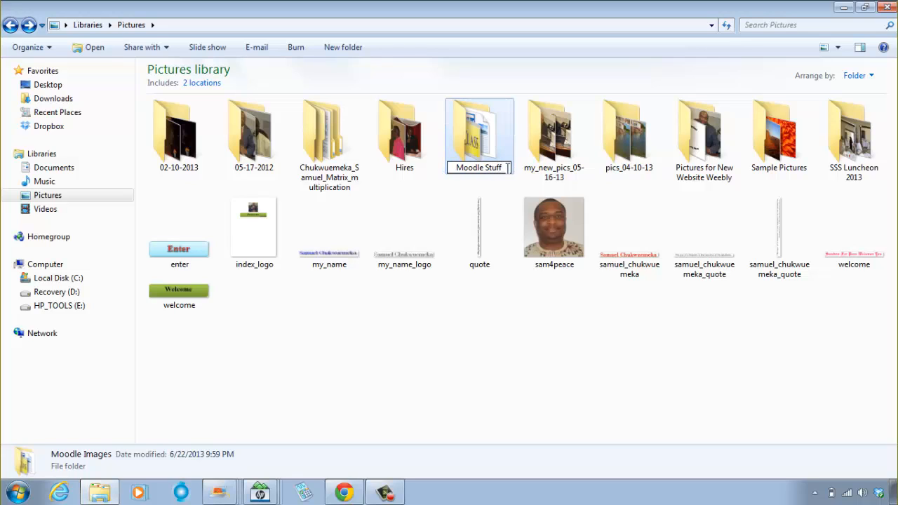
pyautogui.press('Return')
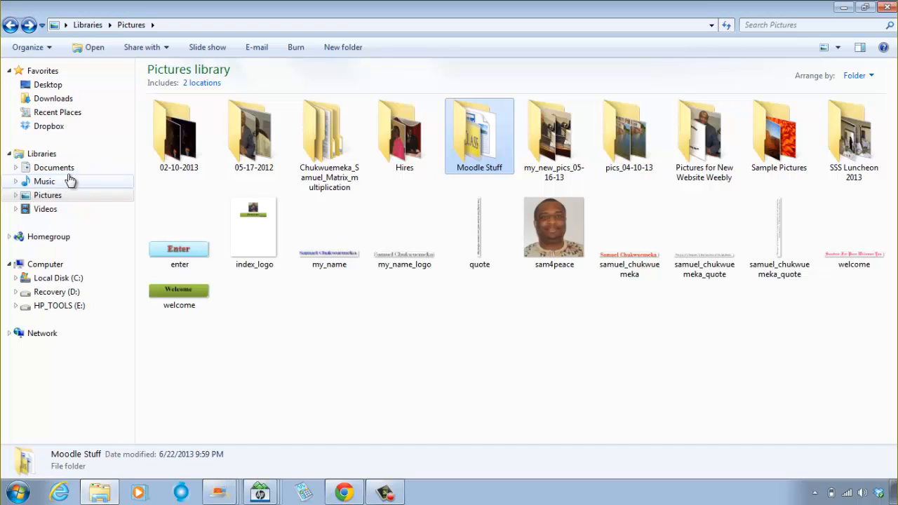
# - Check the contents of the Moodle Stuff folder and return to the Pictures library
pyautogui.click(77, 197)
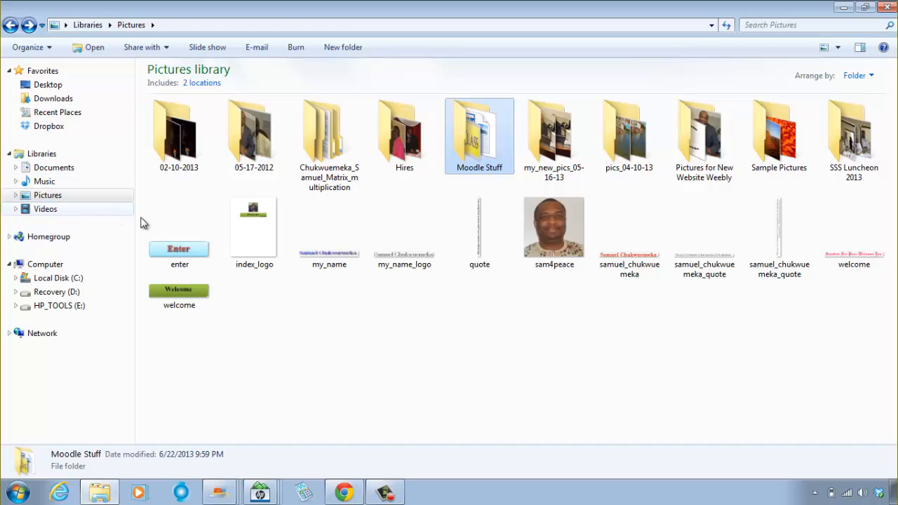
pyautogui.doubleClick(487, 150)
pyautogui.click(9, 25)
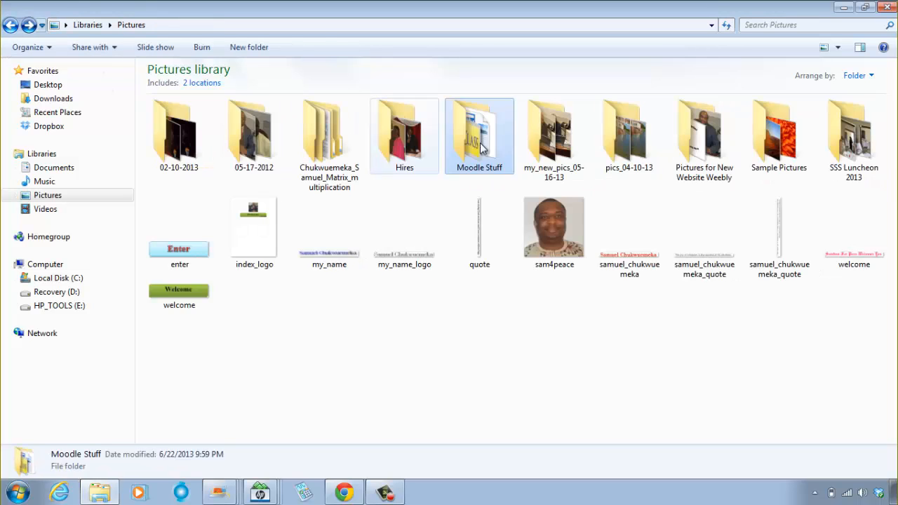
# - Switch to the Moodle resource form in Chrome and browse the course files for its location to the syllabi folder
pyautogui.click(344, 492)
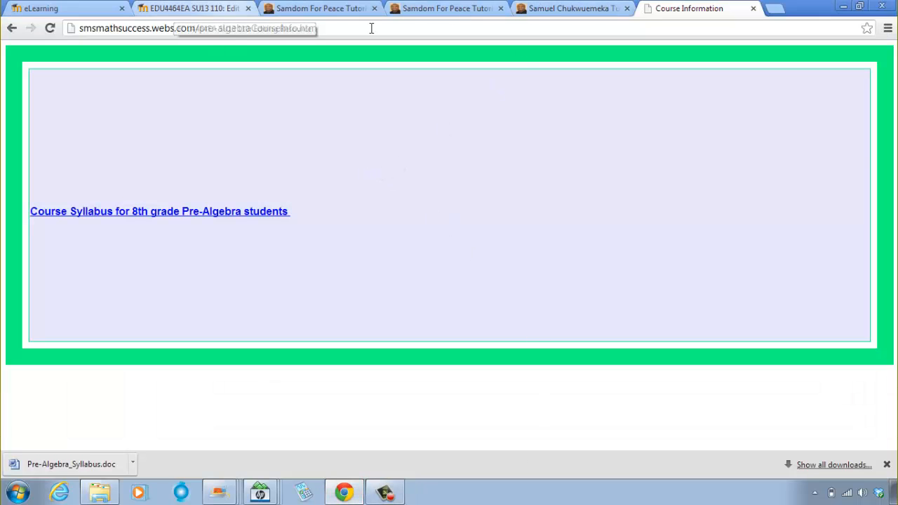
pyautogui.click(321, 17)
pyautogui.click(198, 13)
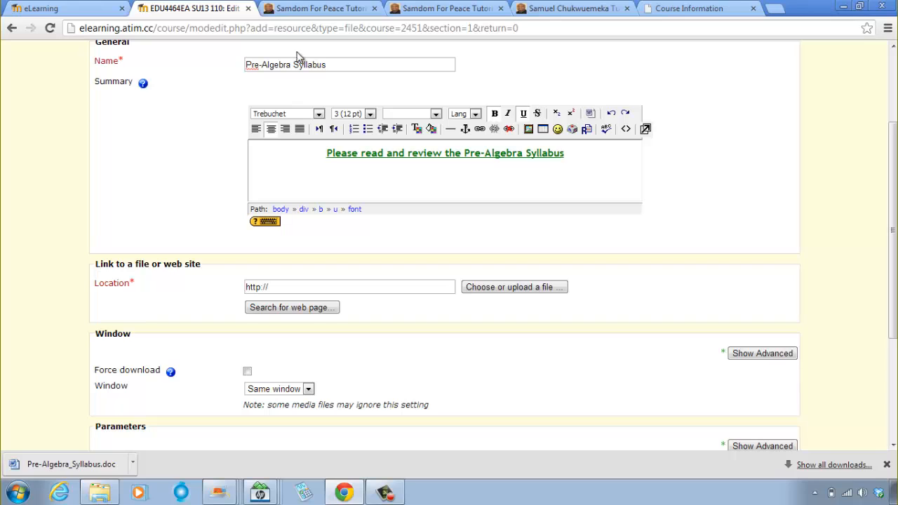
pyautogui.click(513, 289)
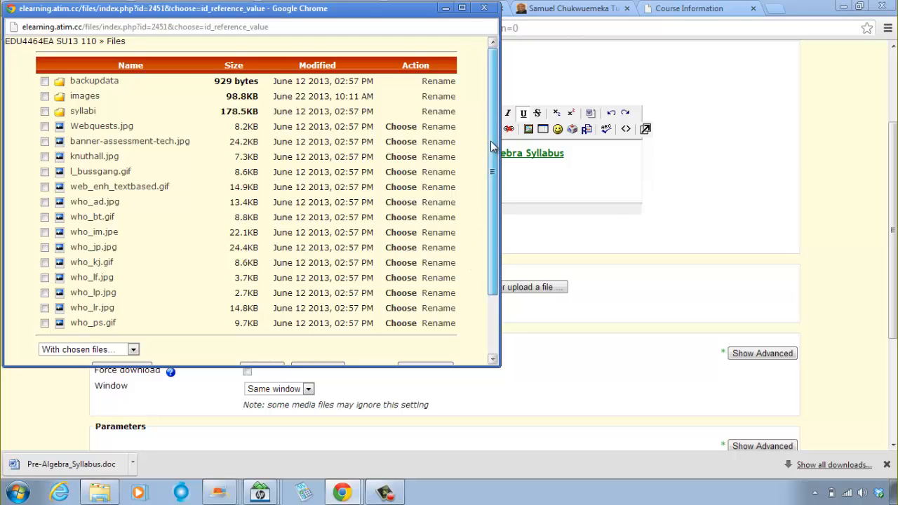
pyautogui.moveTo(493, 144); pyautogui.dragTo(494, 207)
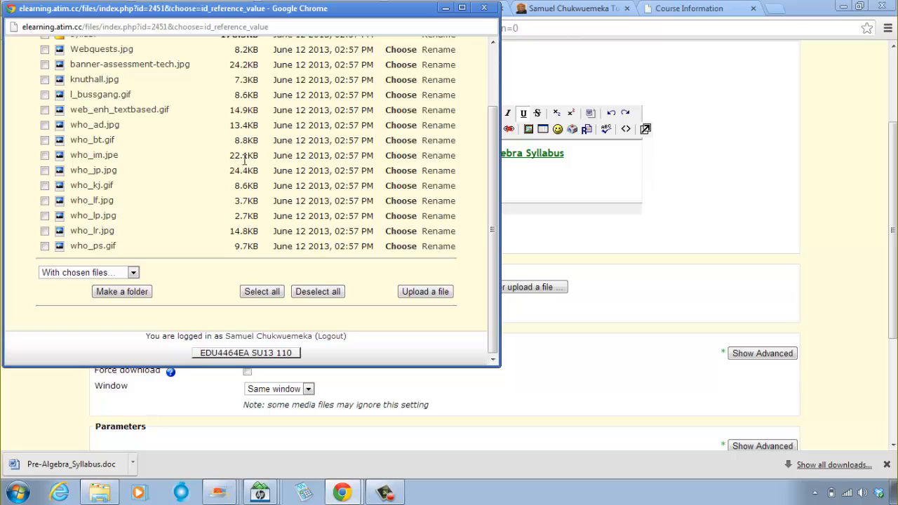
pyautogui.scroll(2, 118, 179)
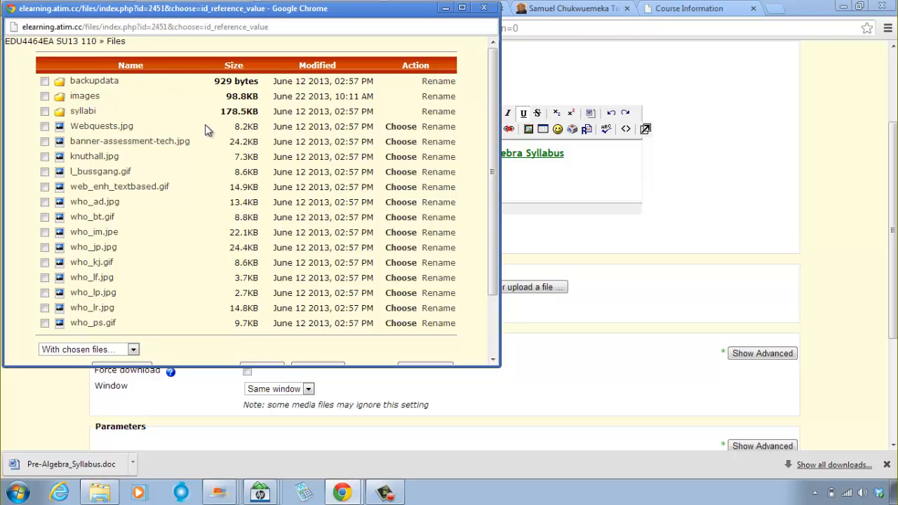
pyautogui.click(86, 96)
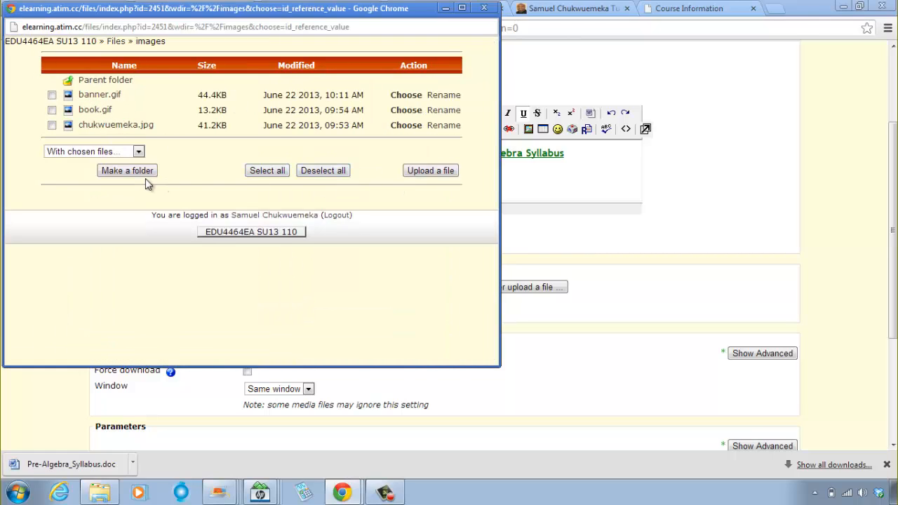
pyautogui.click(90, 81)
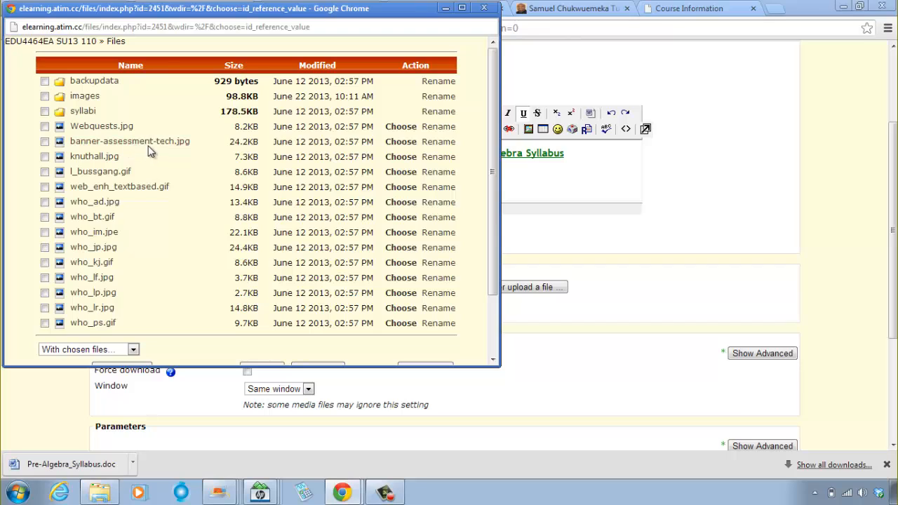
pyautogui.click(84, 112)
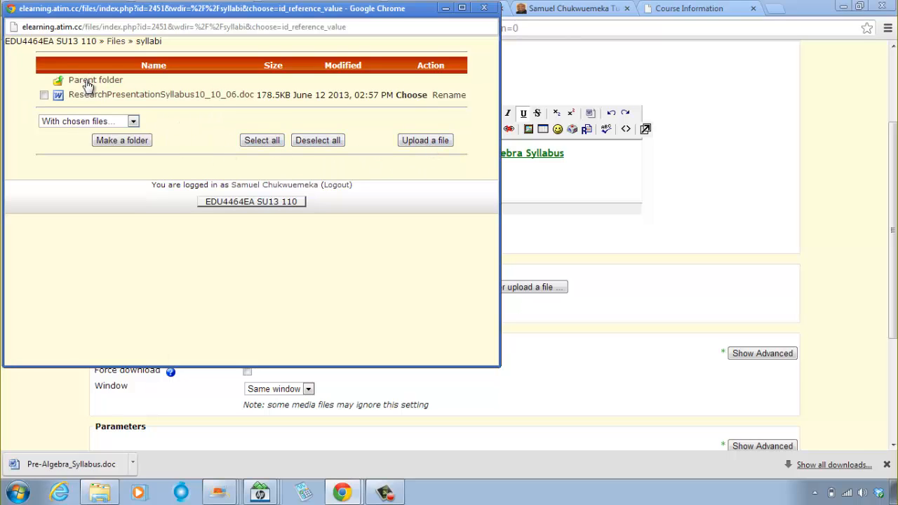
# - Upload Pre-Algebra_Syllabus.doc from the Moodle Stuff folder into syllabi and choose it as the resource's location
pyautogui.click(426, 144)
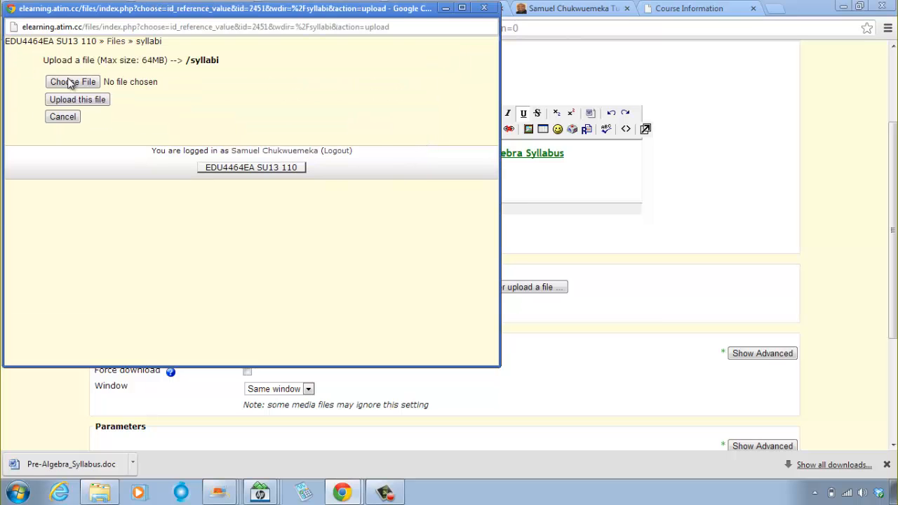
pyautogui.click(72, 82)
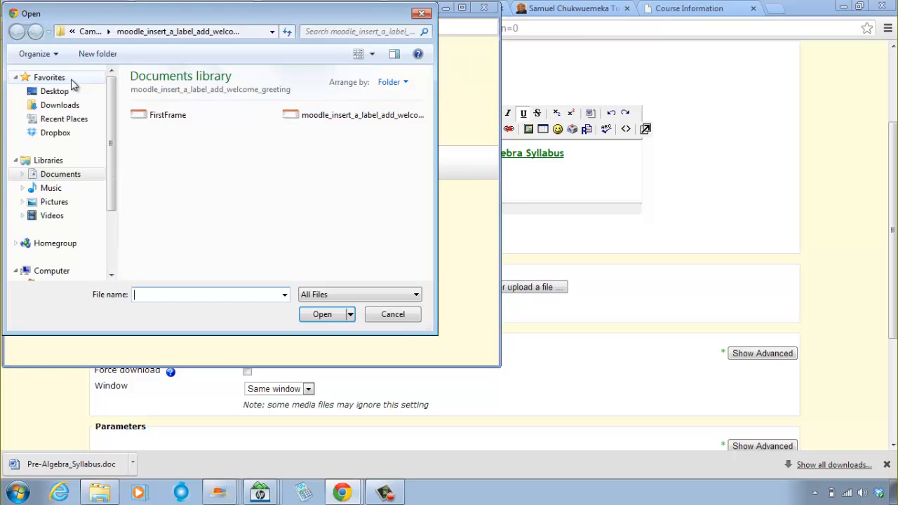
pyautogui.click(61, 202)
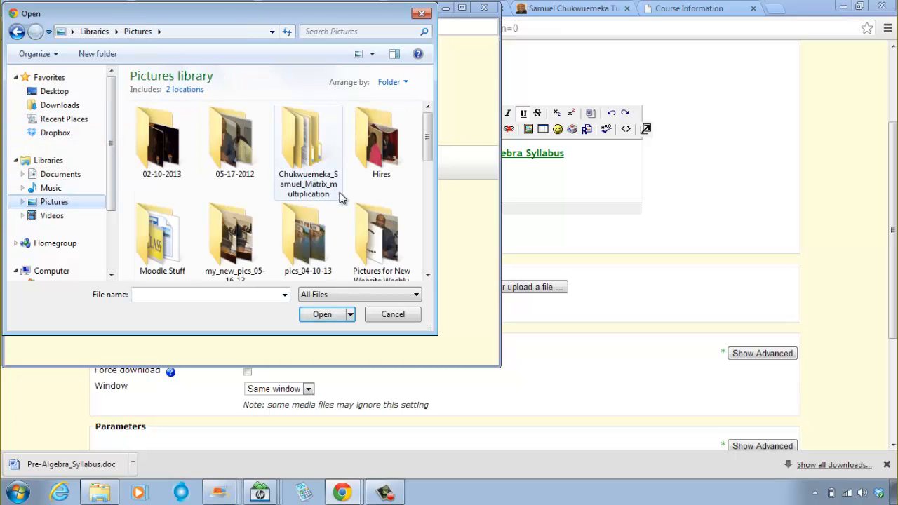
pyautogui.doubleClick(132, 242)
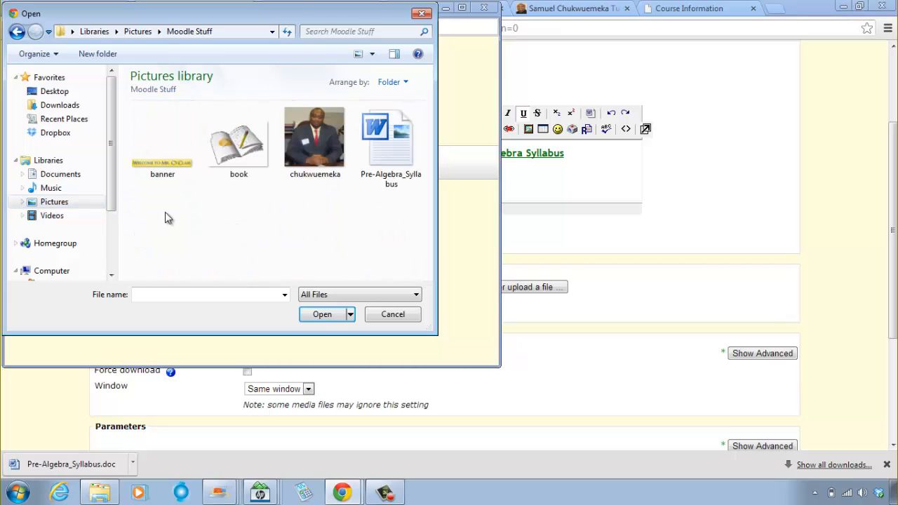
pyautogui.click(383, 166)
pyautogui.click(320, 316)
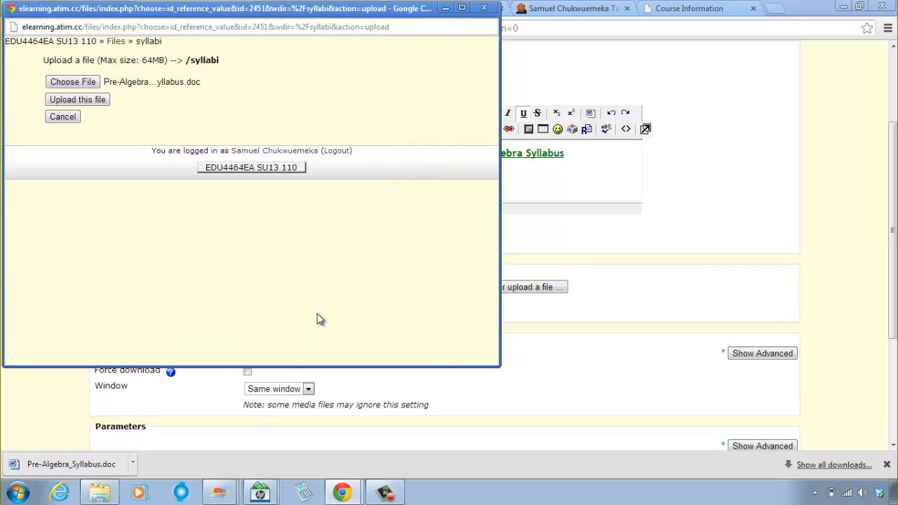
pyautogui.click(68, 103)
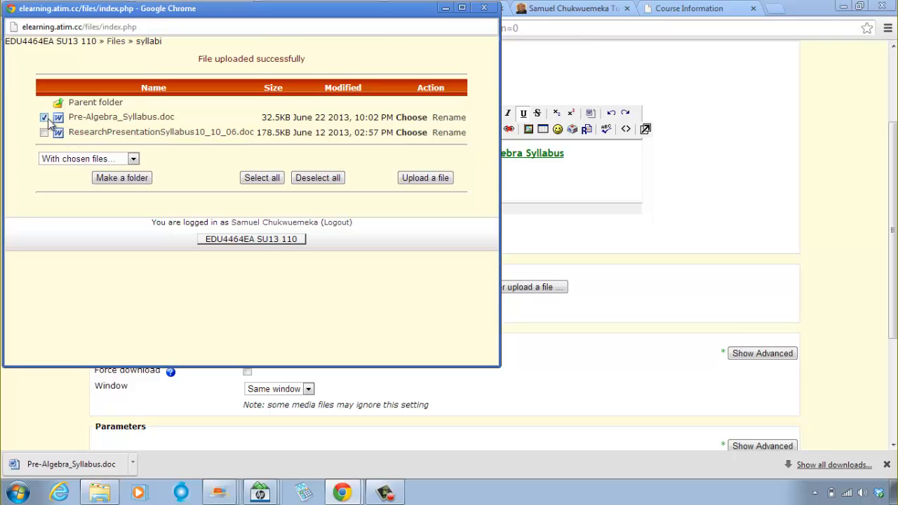
pyautogui.click(412, 117)
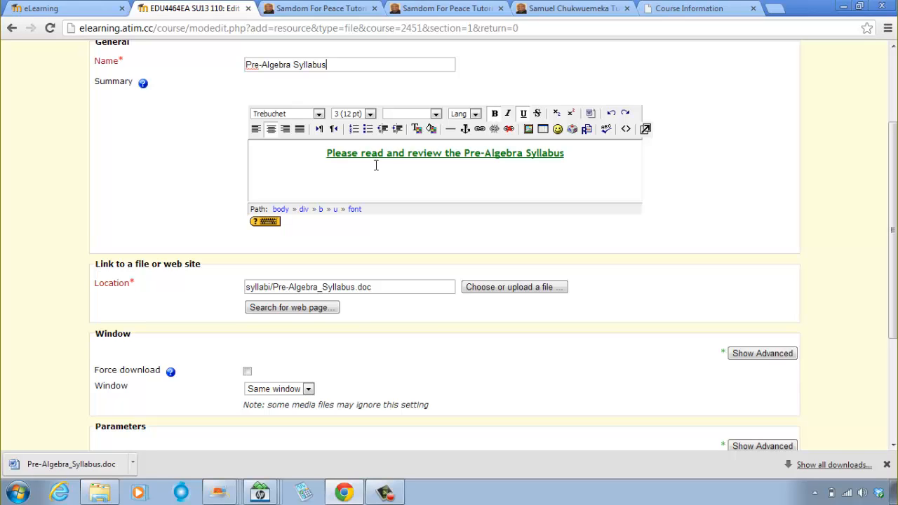
# - Read the help for the Force download setting and review the resource's window options
pyautogui.scroll(-2, 322, 200)
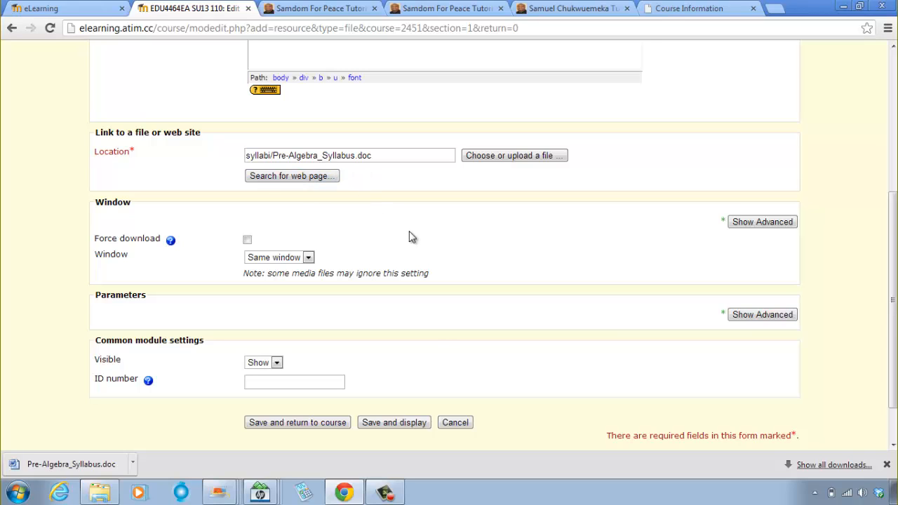
pyautogui.scroll(-2, 409, 237)
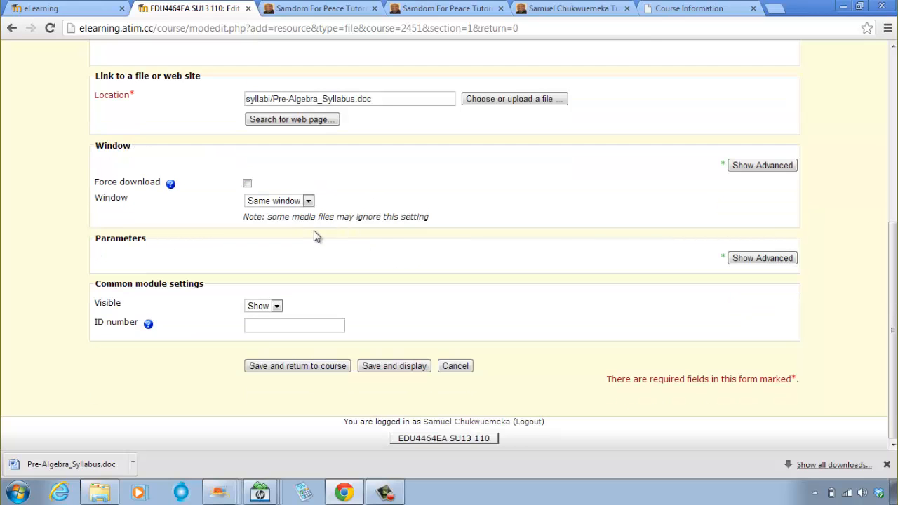
pyautogui.click(169, 182)
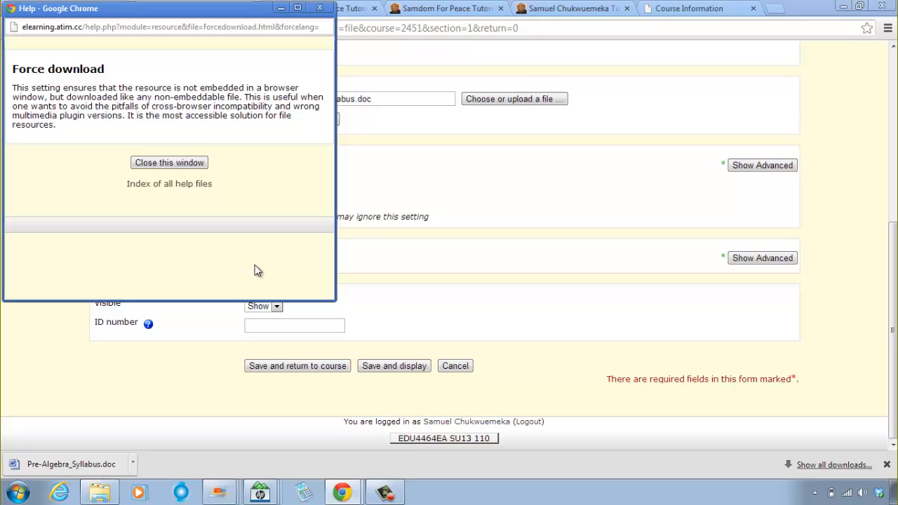
pyautogui.click(171, 166)
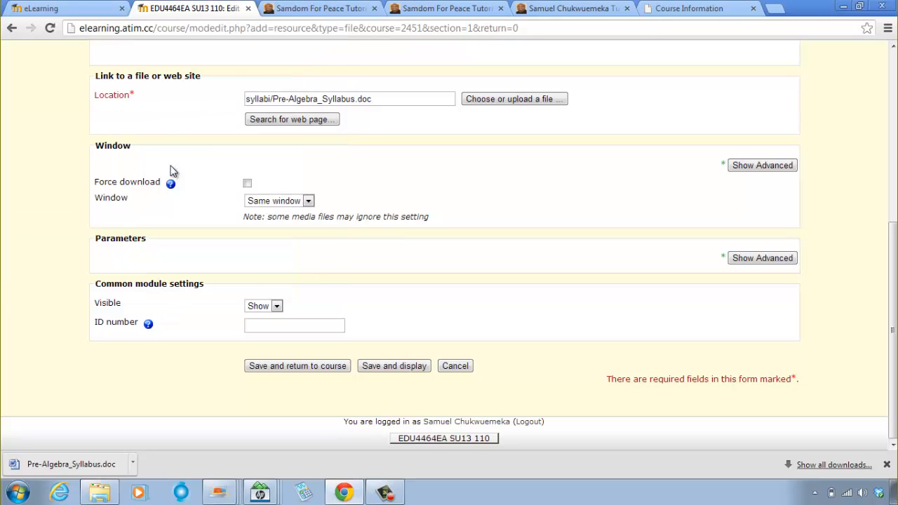
pyautogui.click(247, 185)
pyautogui.scroll(2, 367, 150)
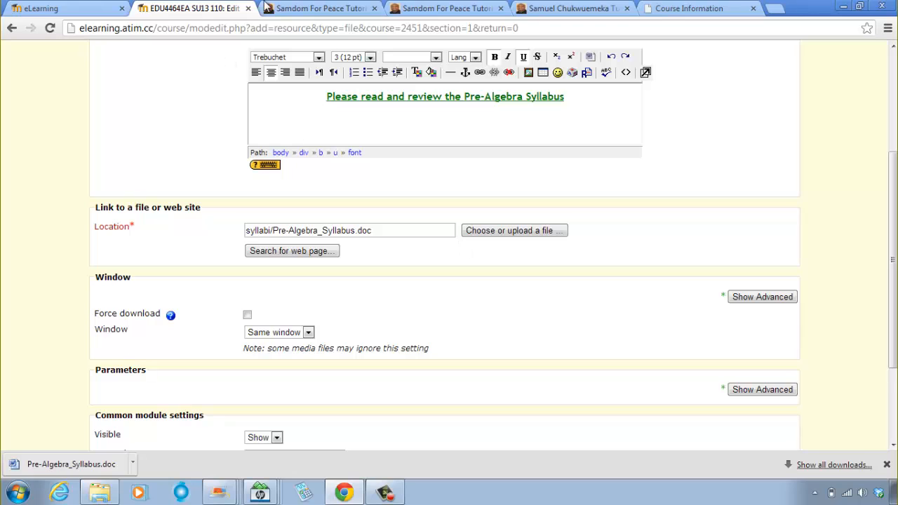
# - Switch to Windows Explorer and convert the Pre-Algebra_Syllabus Word document to a PDF of the same name in Moodle Stuff
pyautogui.click(100, 492)
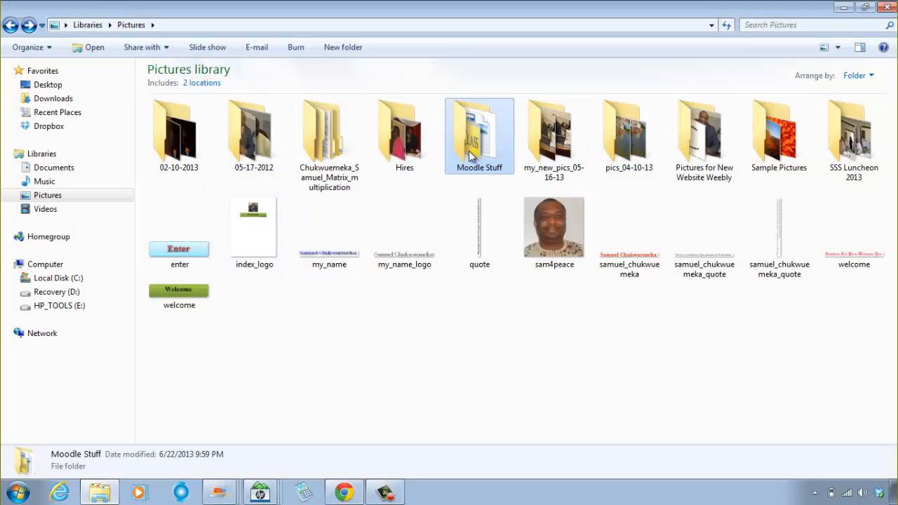
pyautogui.doubleClick(471, 154)
pyautogui.click(414, 151)
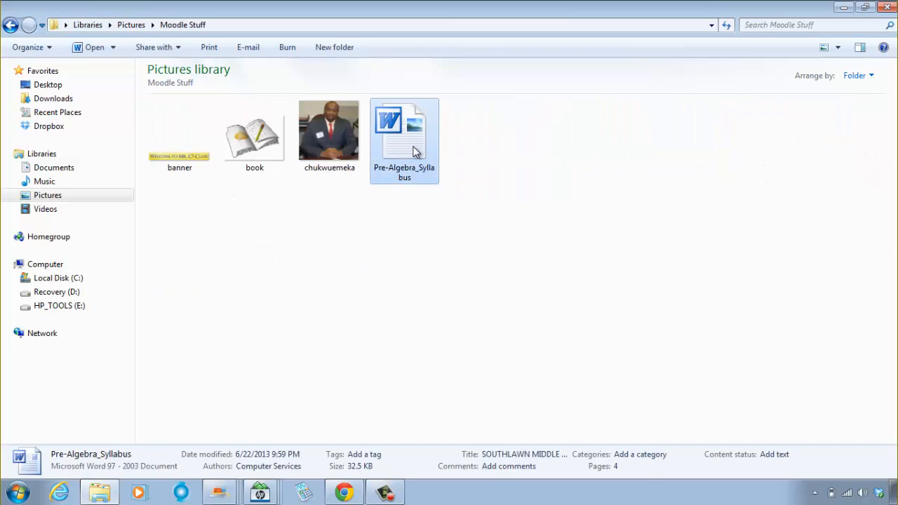
pyautogui.rightClick(412, 150)
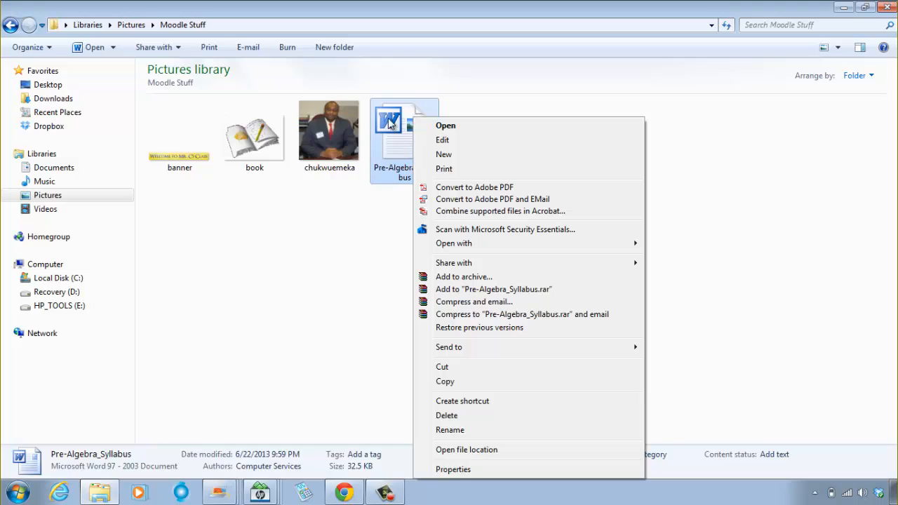
pyautogui.click(460, 188)
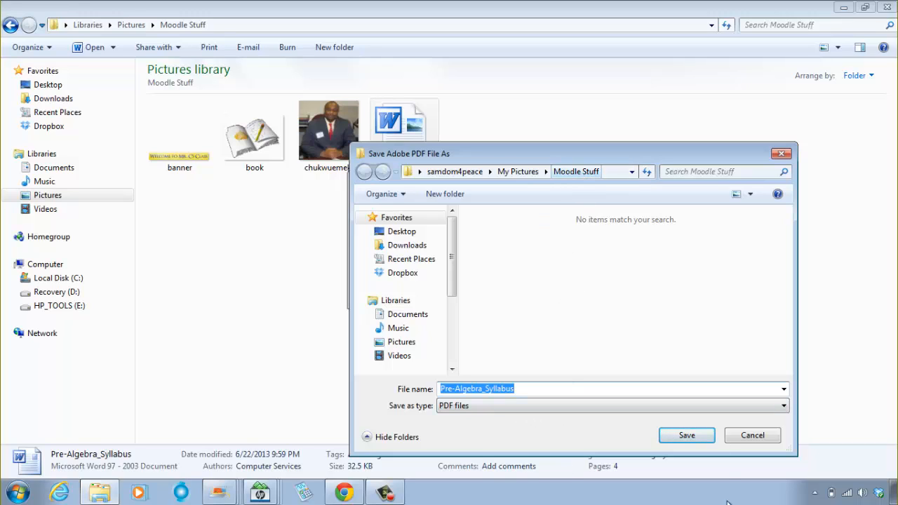
pyautogui.click(693, 438)
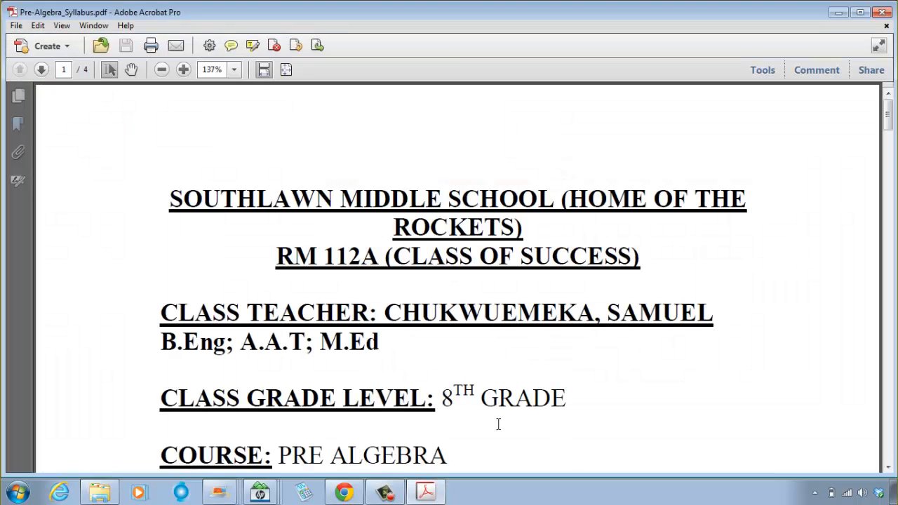
# - Look through the converted Pre-Algebra_Syllabus.pdf in Adobe Acrobat Pro and close it
pyautogui.scroll(-5, 497, 423)
pyautogui.scroll(-15, 641, 391)
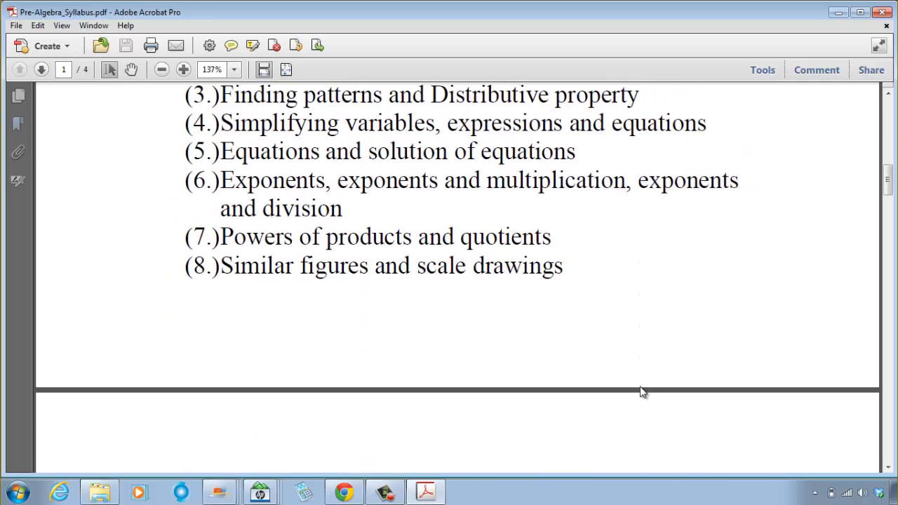
pyautogui.click(882, 12)
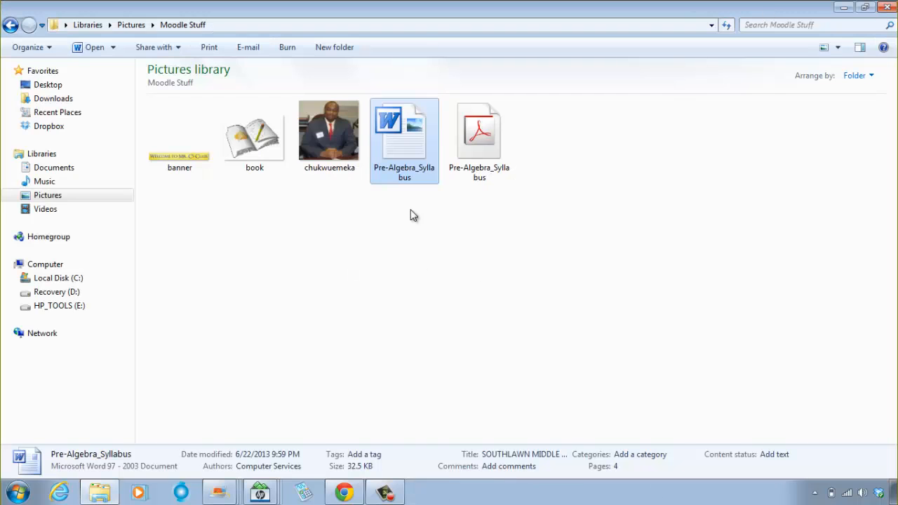
# - Switch back to the Moodle resource form in Chrome, upload Pre-Algebra_Syllabus.pdf into the syllabi folder and choose it as the resource's location
pyautogui.click(354, 497)
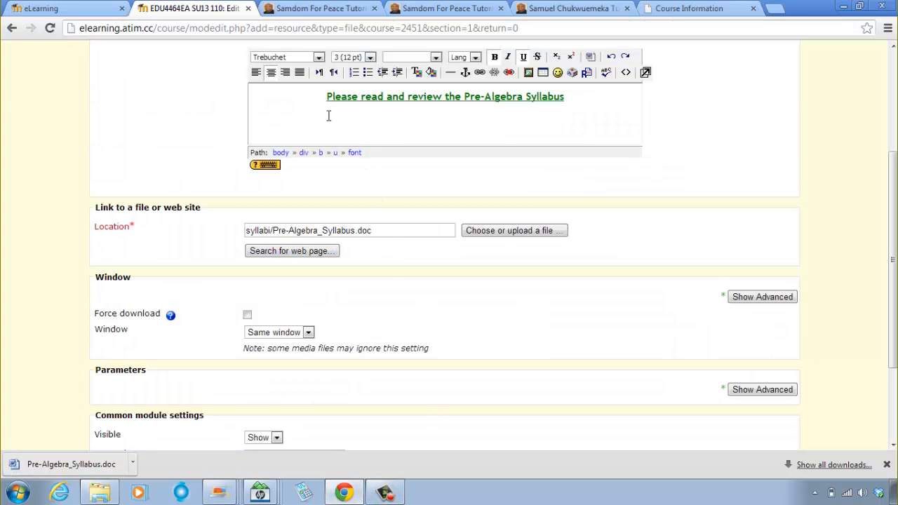
pyautogui.click(500, 231)
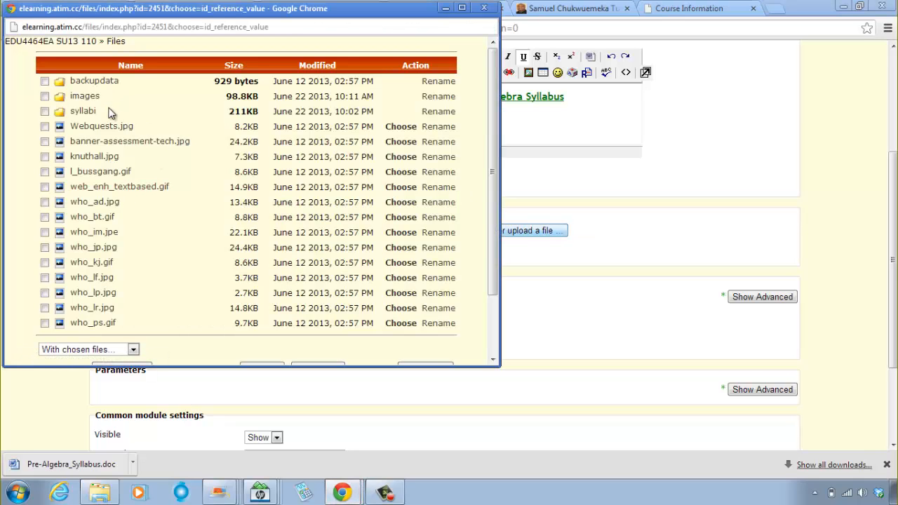
pyautogui.click(78, 114)
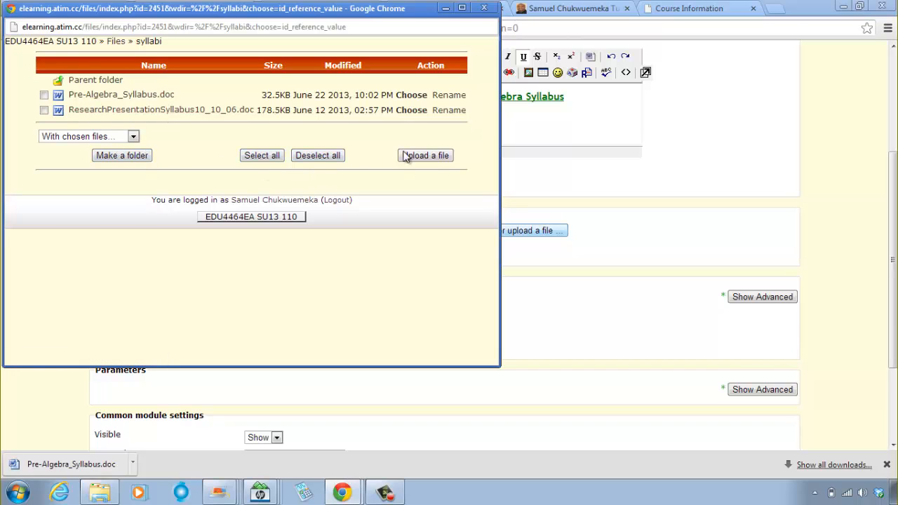
pyautogui.click(427, 156)
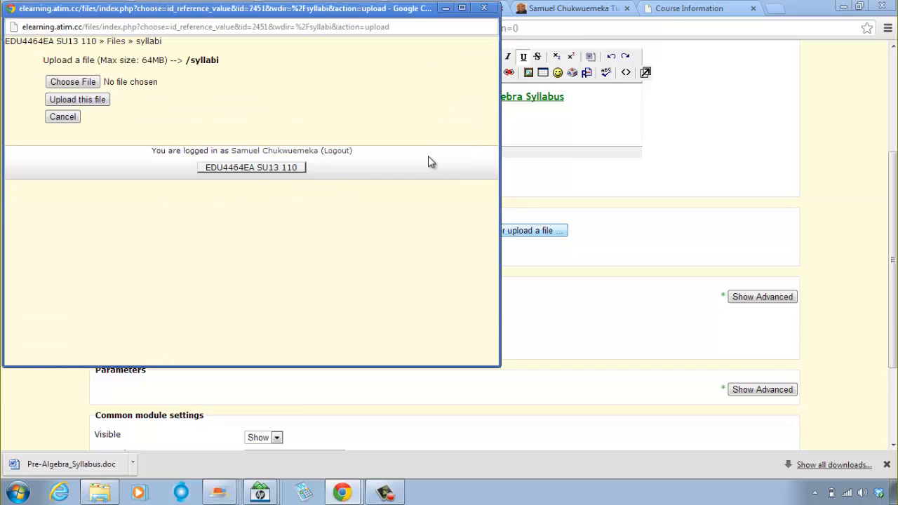
pyautogui.click(63, 82)
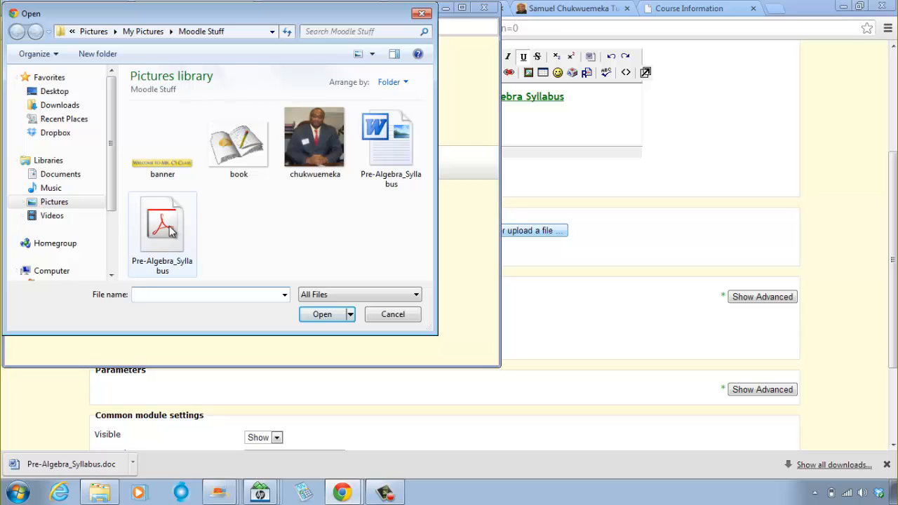
pyautogui.click(174, 232)
pyautogui.click(330, 316)
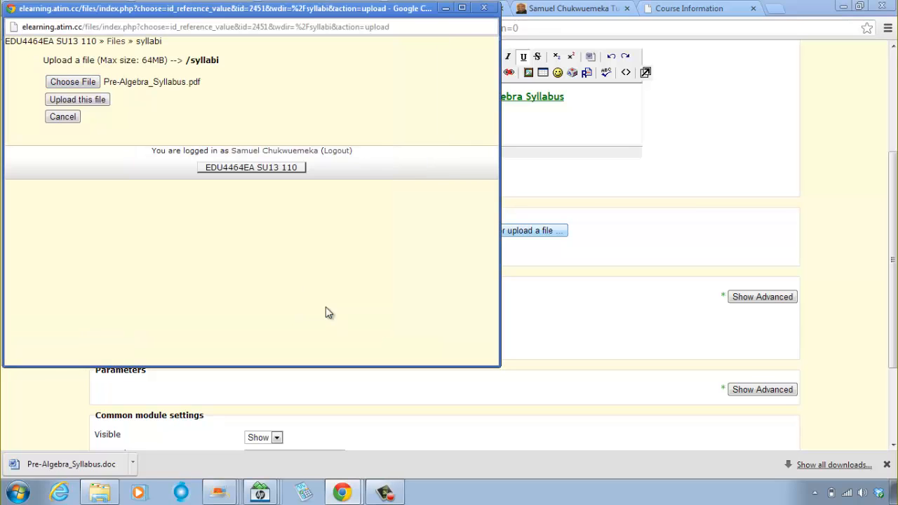
pyautogui.click(85, 104)
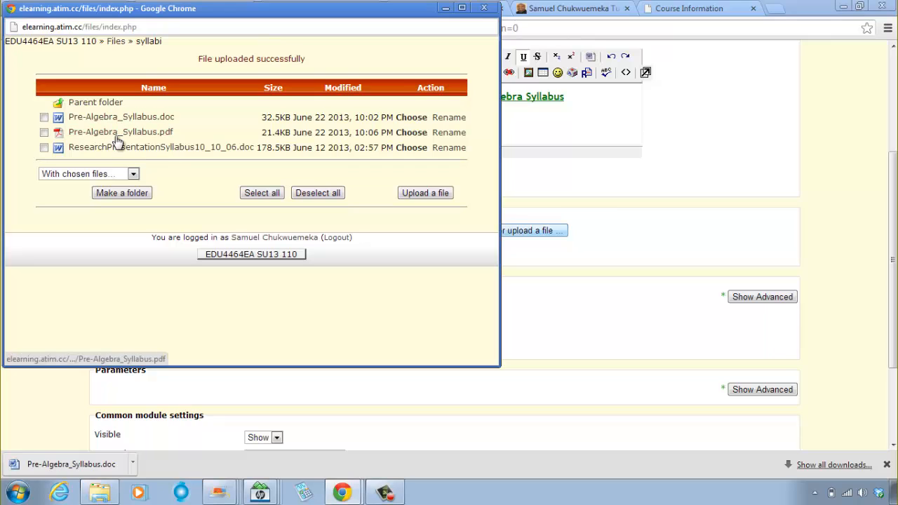
pyautogui.click(418, 132)
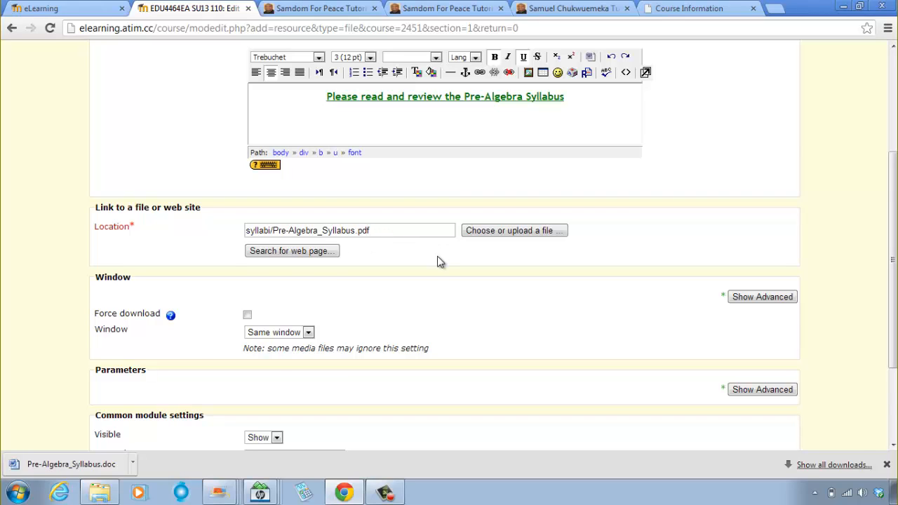
# - Set the syllabus resource to open in a new window
pyautogui.scroll(-2, 434, 261)
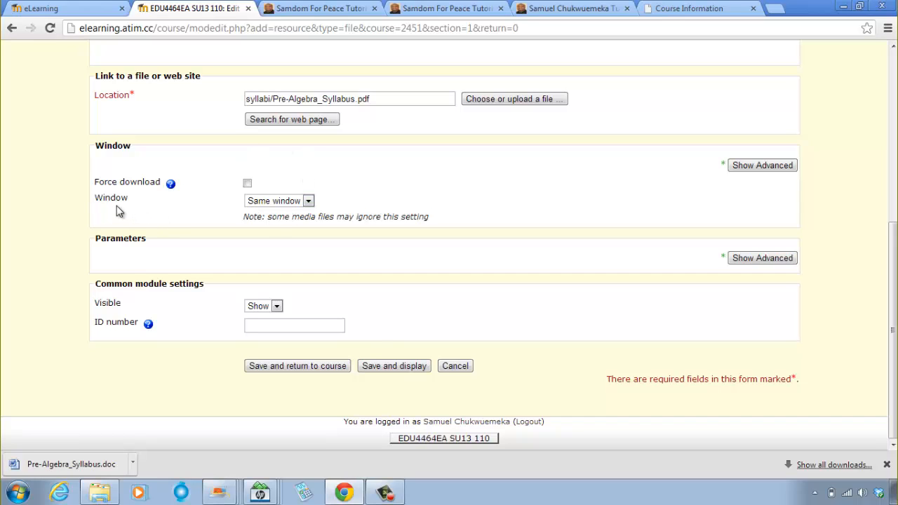
pyautogui.click(266, 200)
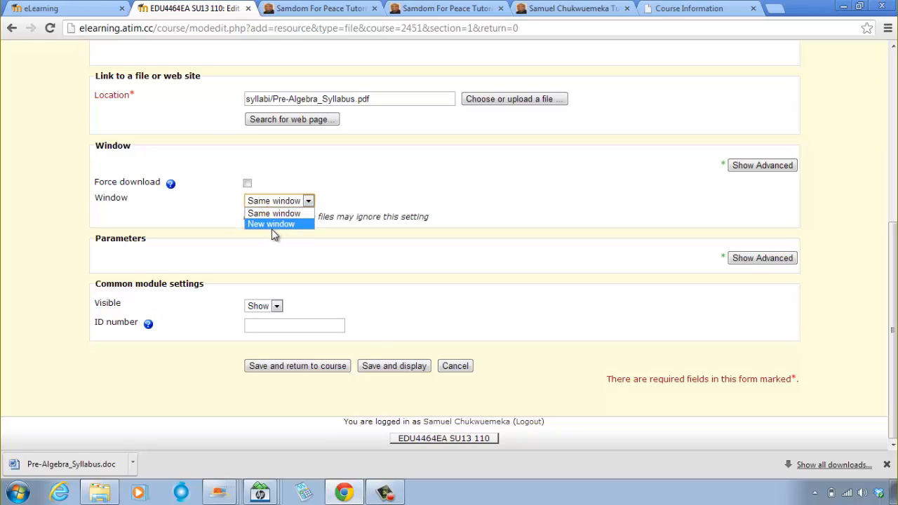
pyautogui.click(275, 224)
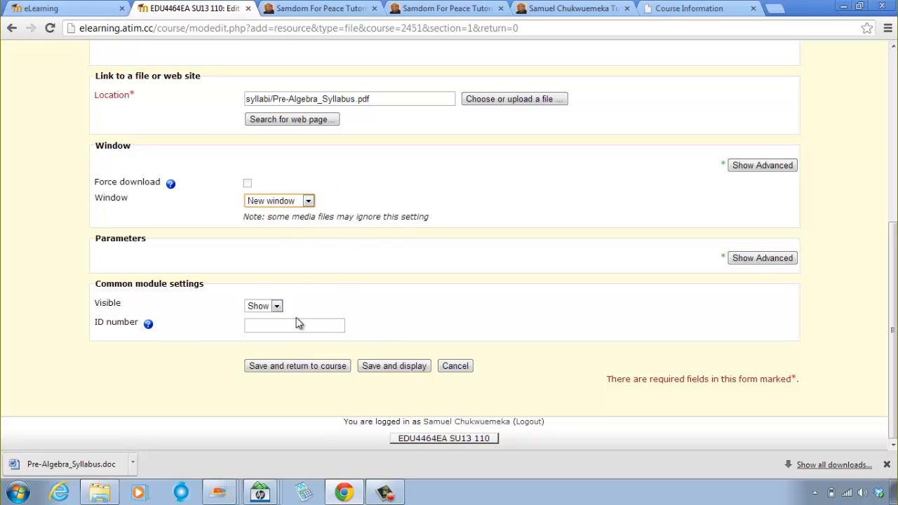
# - Review the advanced Window and Parameters options of the syllabus resource and hide them again
pyautogui.click(745, 167)
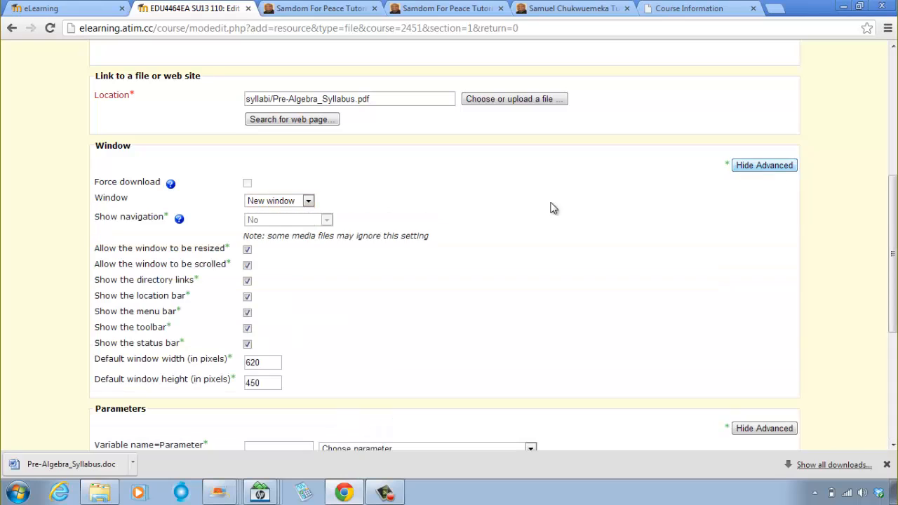
pyautogui.click(769, 172)
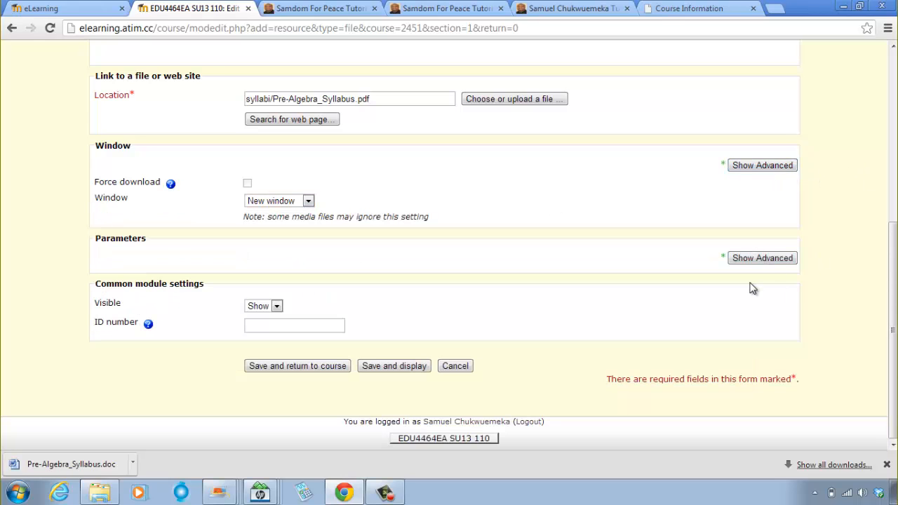
pyautogui.click(769, 259)
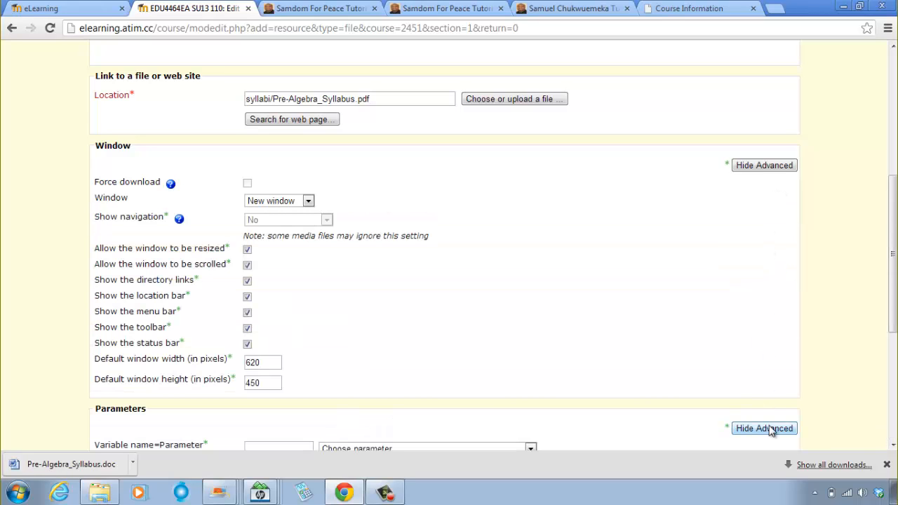
pyautogui.click(769, 431)
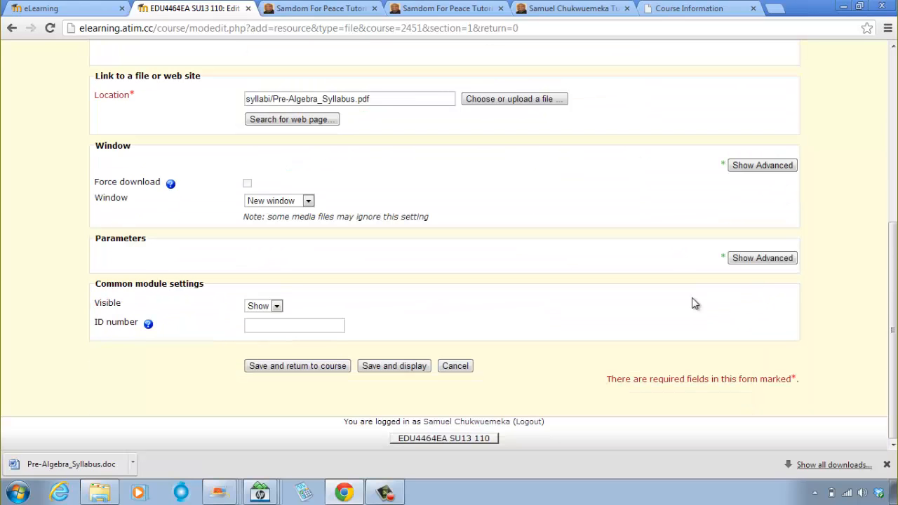
# - Save the syllabus resource, return to the course and check its entry in the August 12 - August 18 week
pyautogui.click(312, 366)
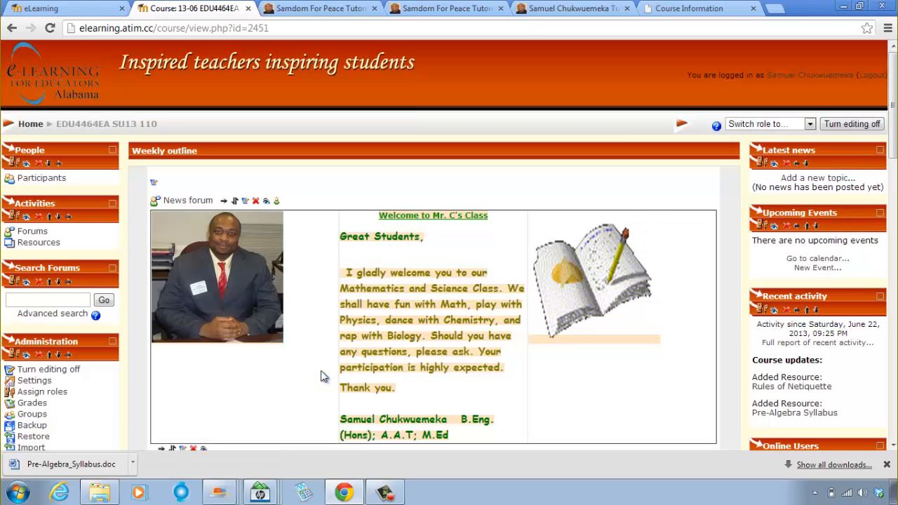
pyautogui.scroll(-5, 306, 328)
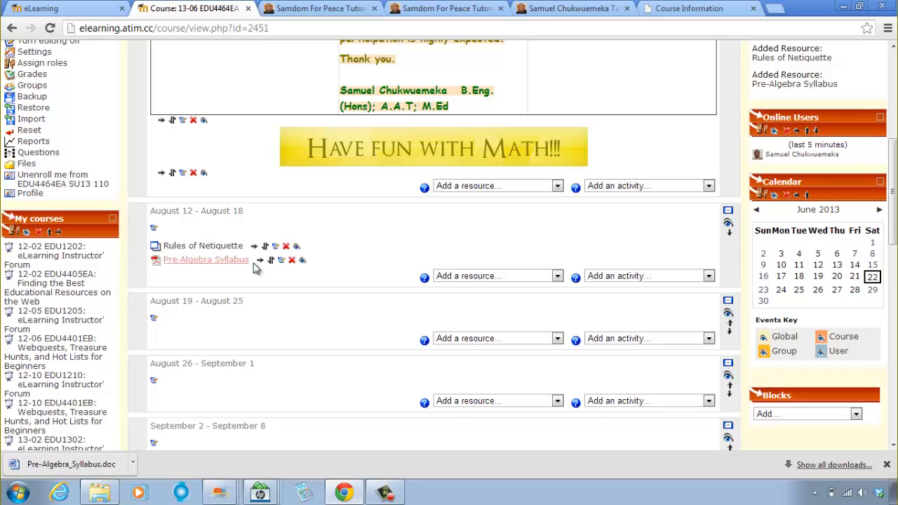
pyautogui.scroll(5, 587, 261)
pyautogui.scroll(-4, 450, 370)
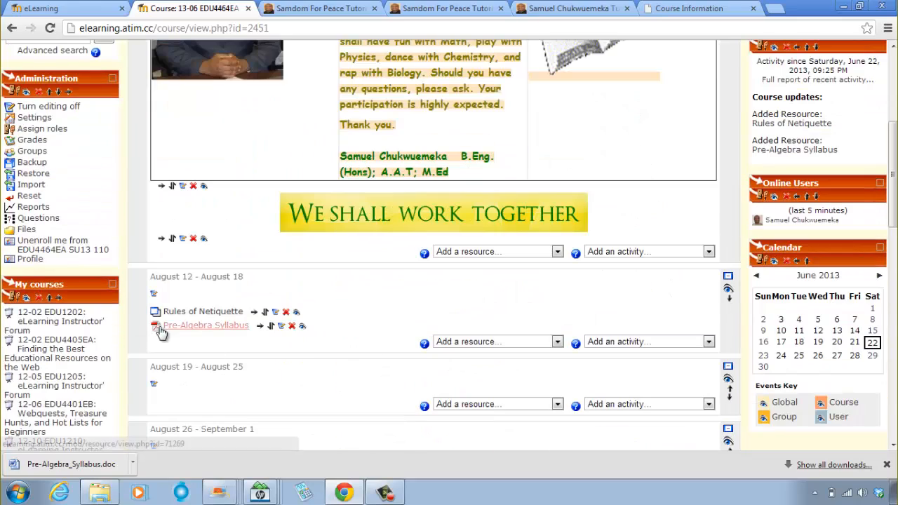
pyautogui.scroll(4, 512, 340)
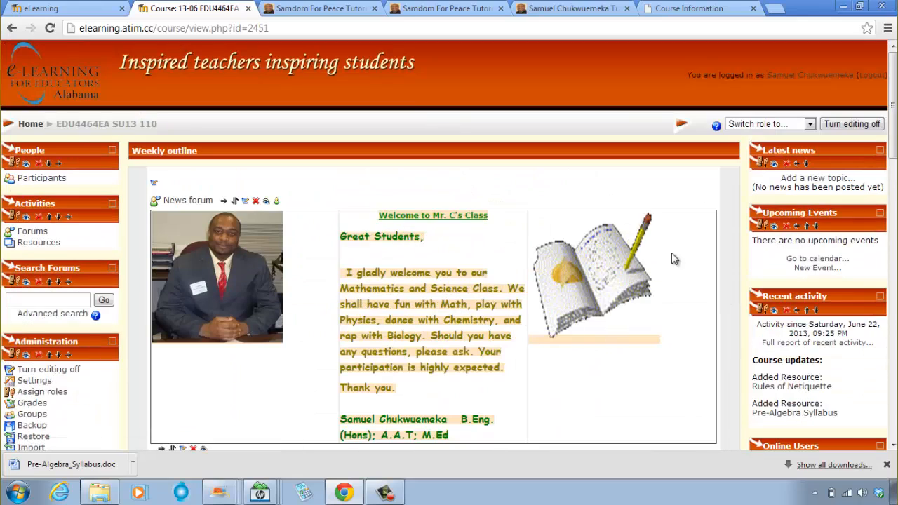
# - Turn course editing off and switch the role to Student
pyautogui.click(850, 124)
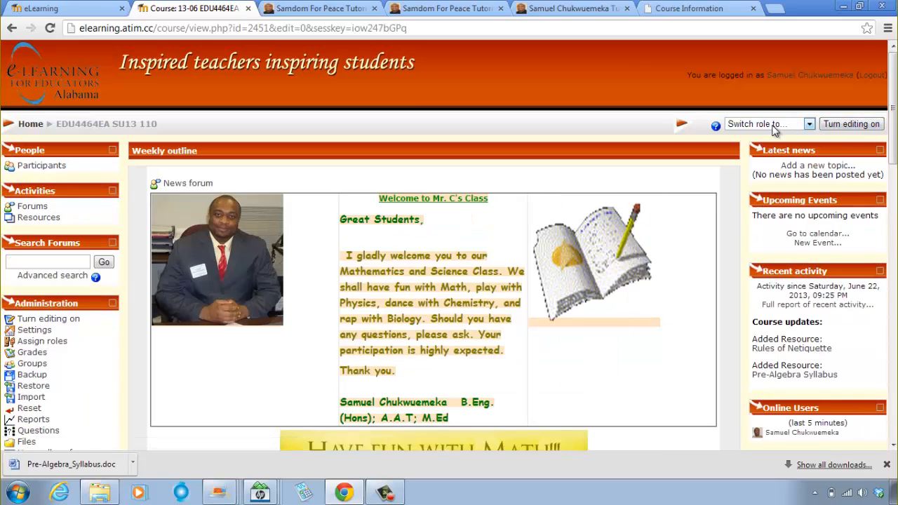
pyautogui.click(764, 124)
pyautogui.click(757, 156)
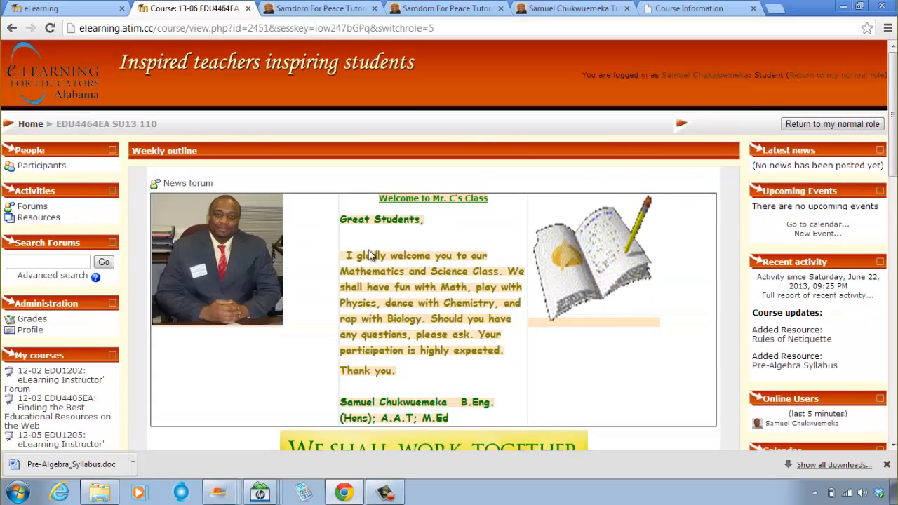
# - Open the Pre-Algebra Syllabus from the August 12 - August 18 week as a student, look through the PDF and close it
pyautogui.scroll(-10, 389, 258)
pyautogui.scroll(3, 392, 260)
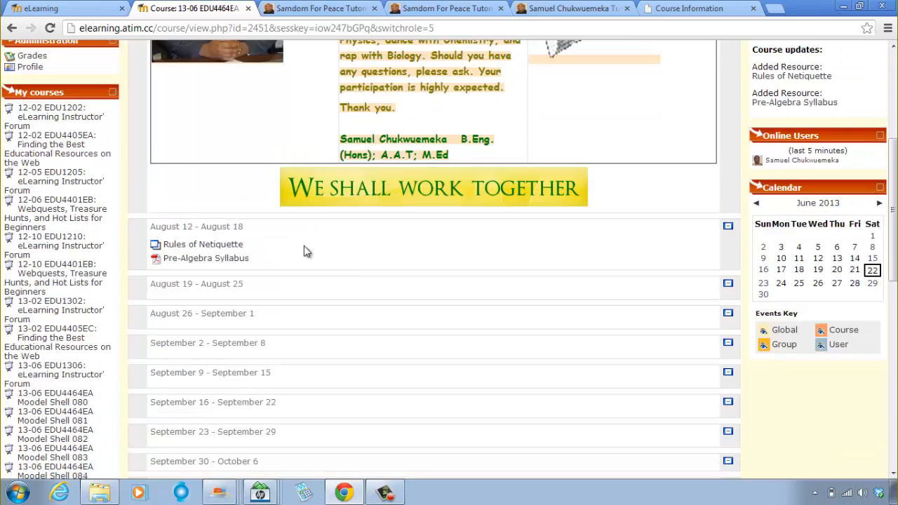
pyautogui.click(198, 259)
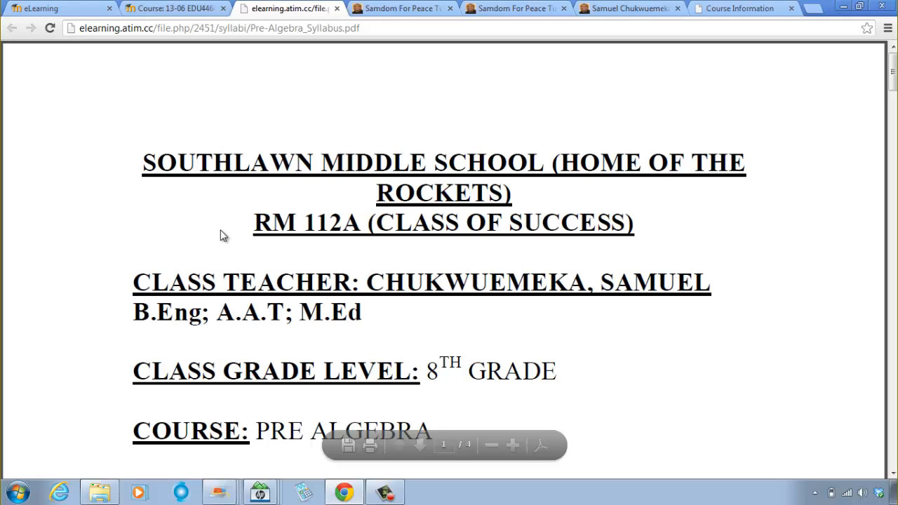
pyautogui.scroll(-2, 228, 222)
pyautogui.scroll(2, 332, 120)
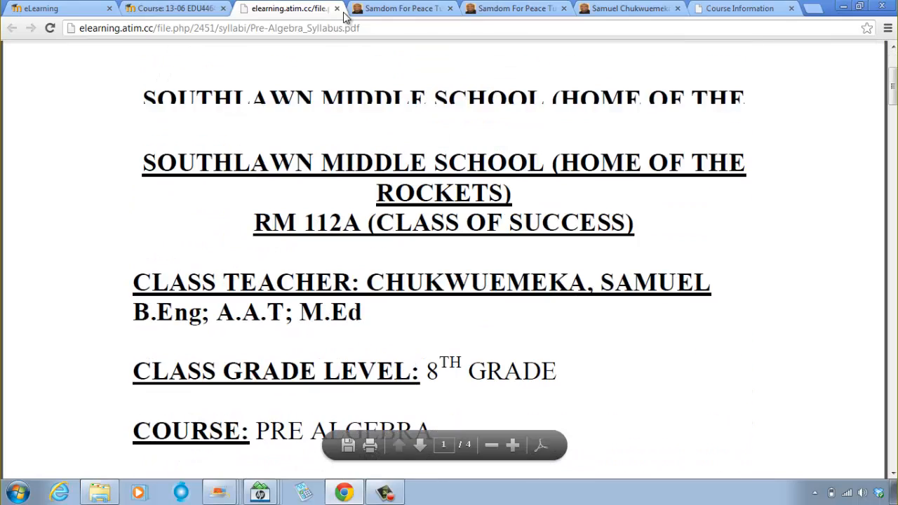
pyautogui.click(337, 8)
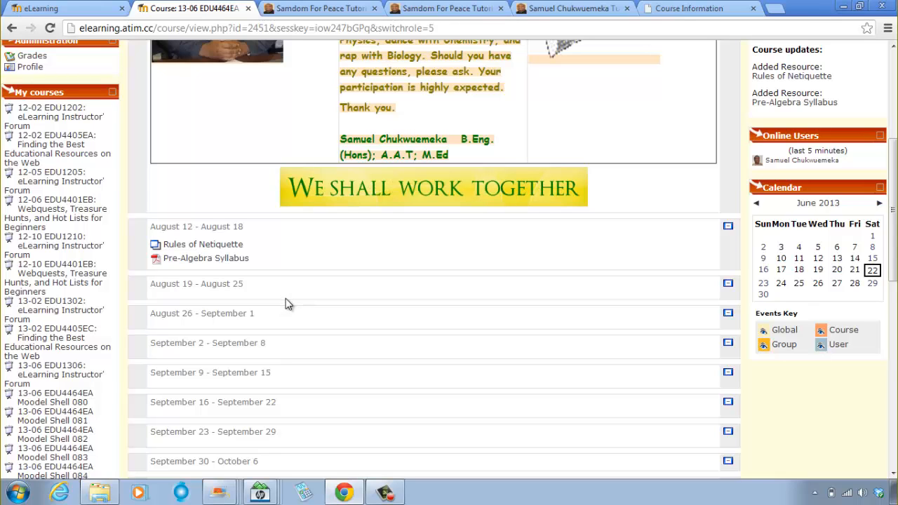
# - Return to the normal role and turn course editing back on
pyautogui.scroll(4, 619, 362)
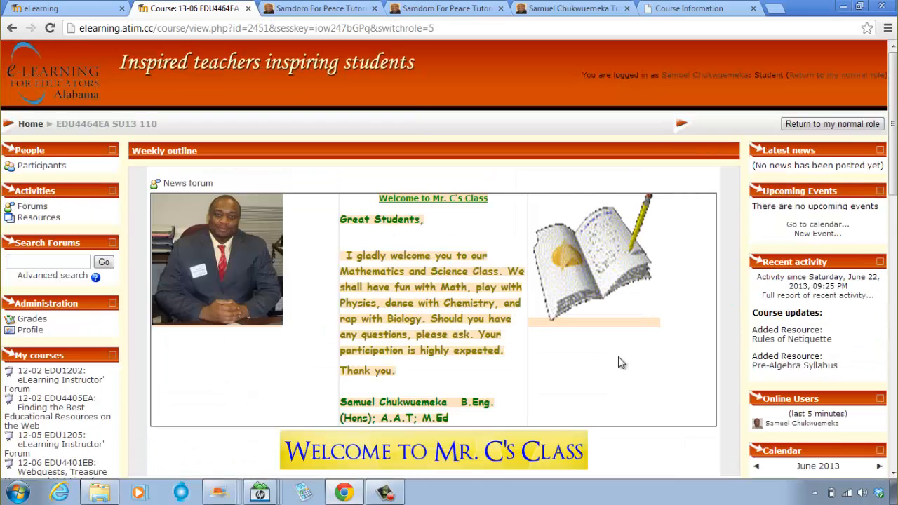
pyautogui.click(831, 124)
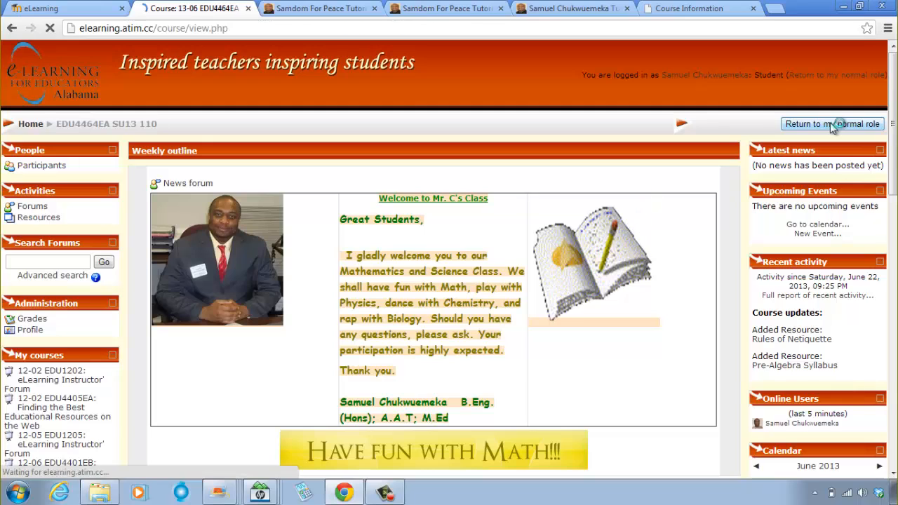
pyautogui.click(840, 124)
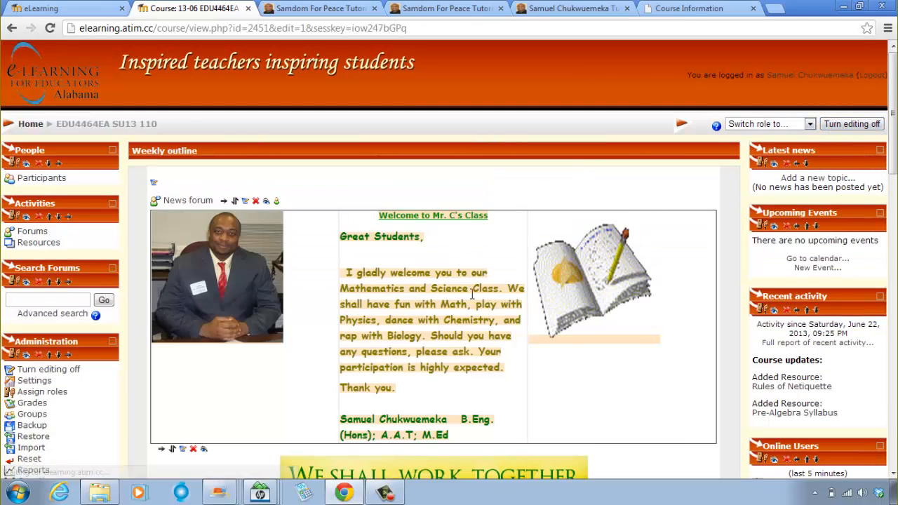
# - Start adding a link to a file or web site as a resource in the August 12 - August 18 week
pyautogui.scroll(-6, 463, 329)
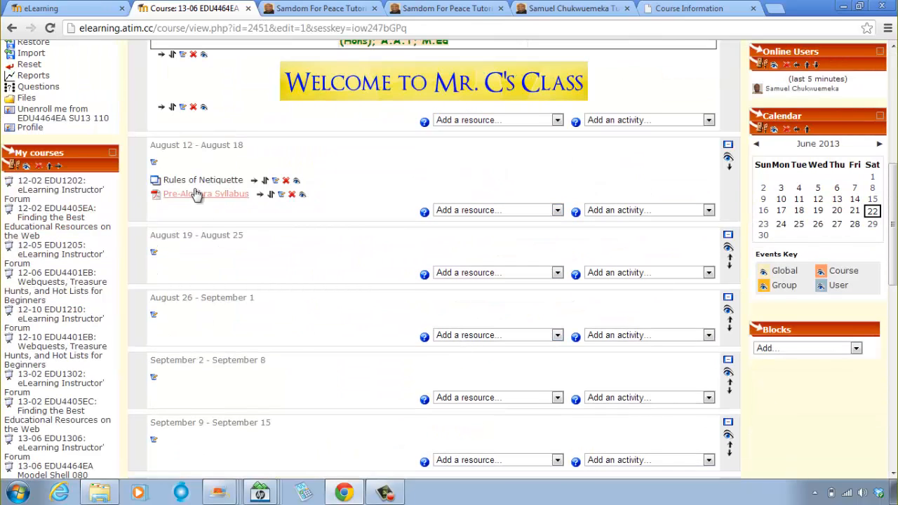
pyautogui.click(471, 211)
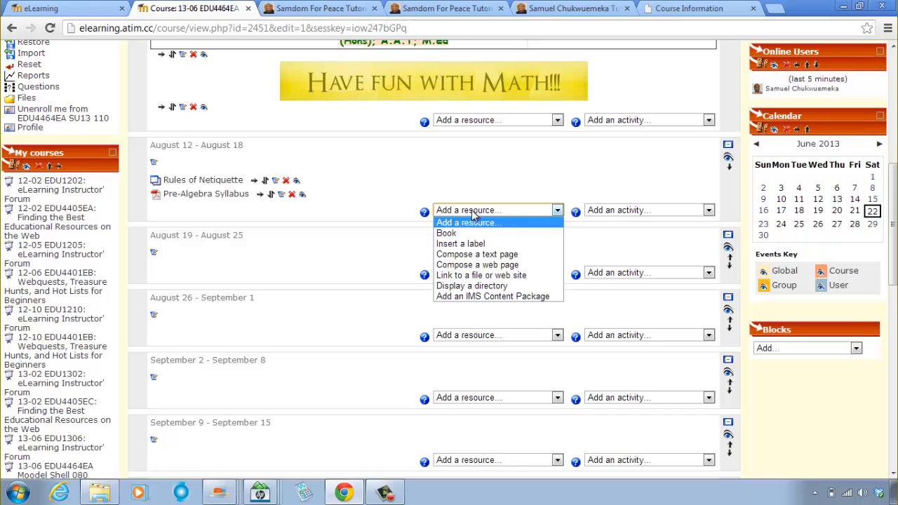
pyautogui.click(483, 275)
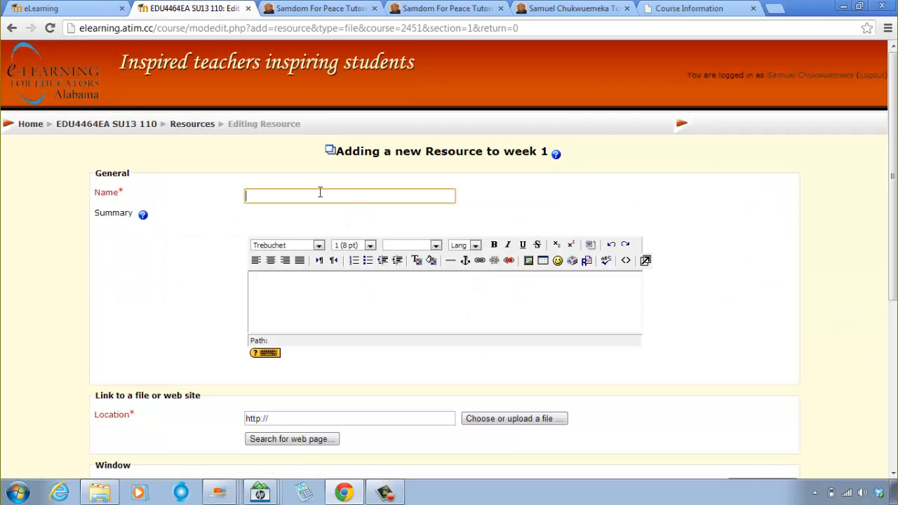
# - Name the new resource with the teacher's full name in the possessive, followed by "Website"
pyautogui.write('My Websi')
pyautogui.scroll(-2, 357, 211)
pyautogui.scroll(2, 341, 201)
pyautogui.click(258, 197)
pyautogui.press('BackSpace')
pyautogui.press('BackSpace')
pyautogui.write("Samuel Chukwuemeka's")
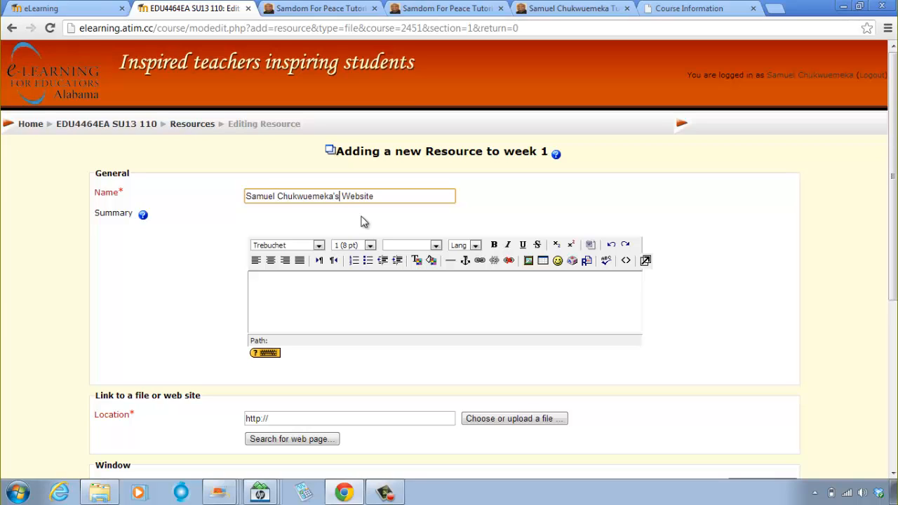
# - Write "Please review the math videos and resources on my website" as the new resource's summary
pyautogui.scroll(-1, 231, 184)
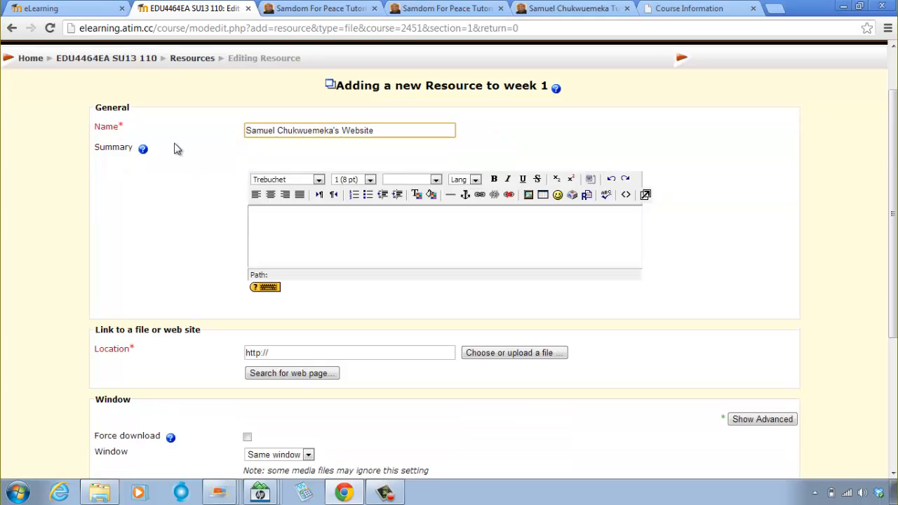
pyautogui.scroll(-2, 224, 207)
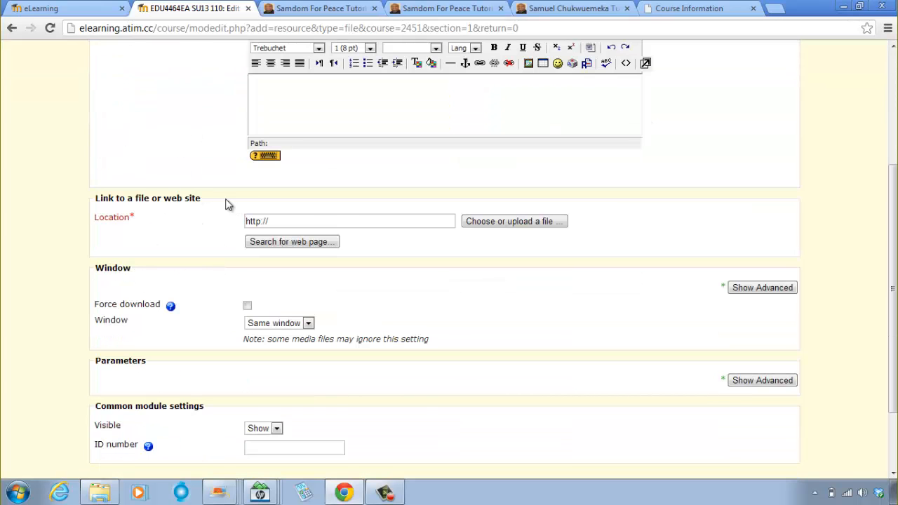
pyautogui.scroll(2, 225, 204)
pyautogui.click(291, 224)
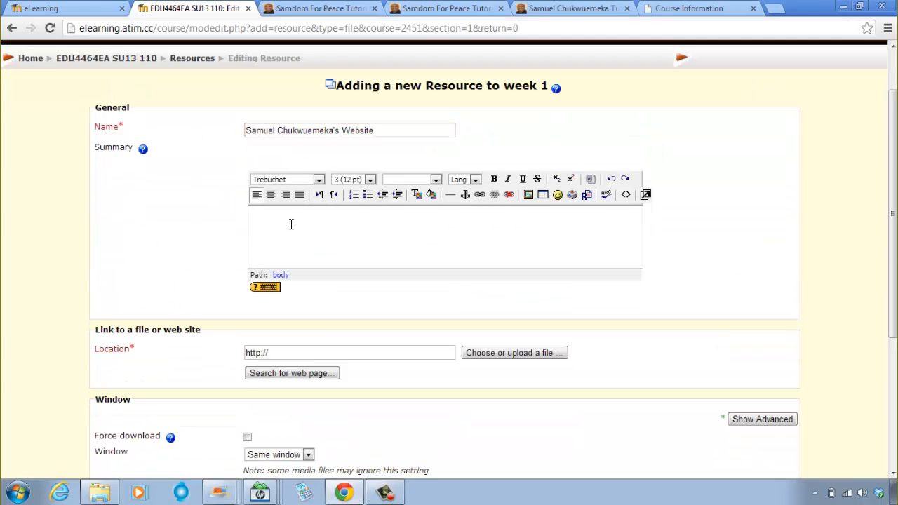
pyautogui.write('Please review the')
pyautogui.press('BackSpace')
pyautogui.press('BackSpace')
pyautogui.press('BackSpace')
pyautogui.write('math')
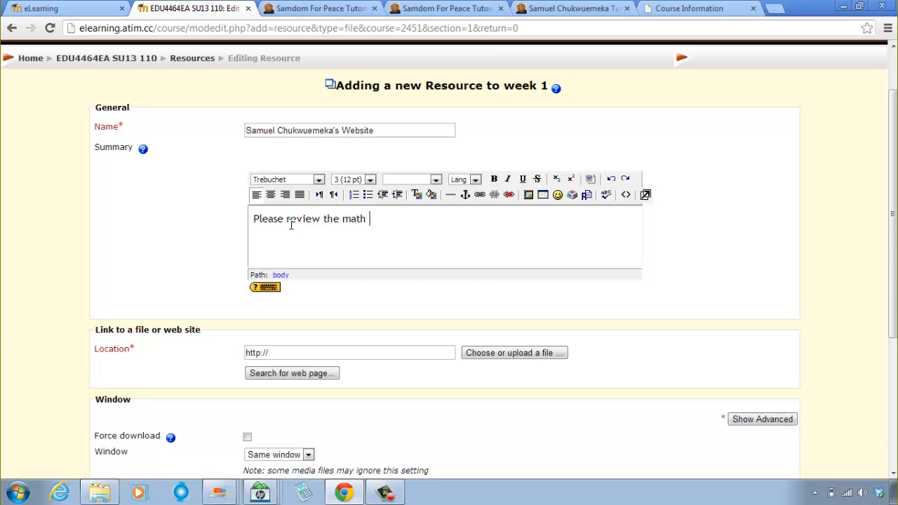
pyautogui.write(' videos and resources')
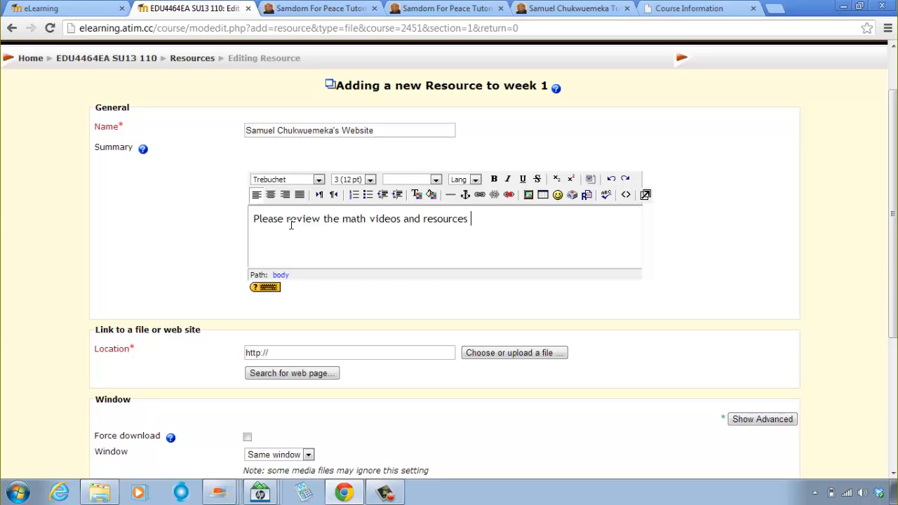
pyautogui.write(' on my website')
# - Make the whole summary sentence bold, centered and underlined
pyautogui.moveTo(549, 222); pyautogui.dragTo(236, 223)
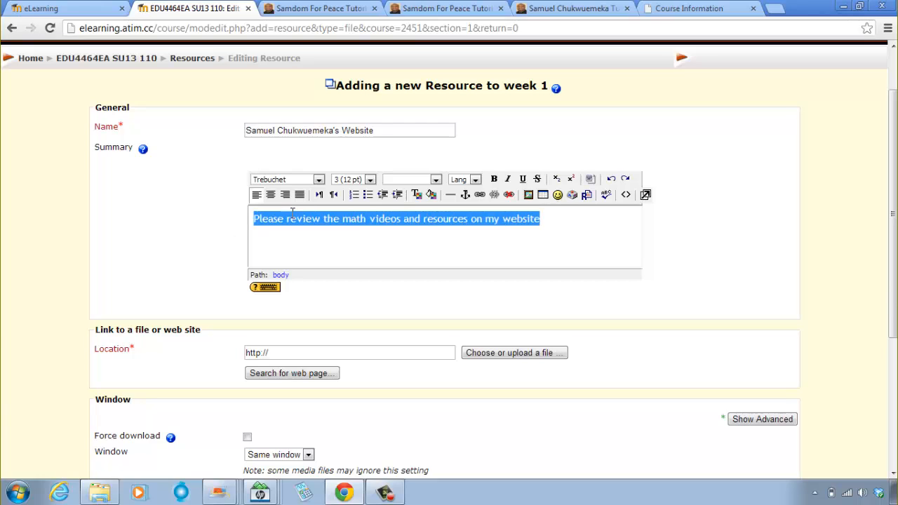
pyautogui.click(494, 179)
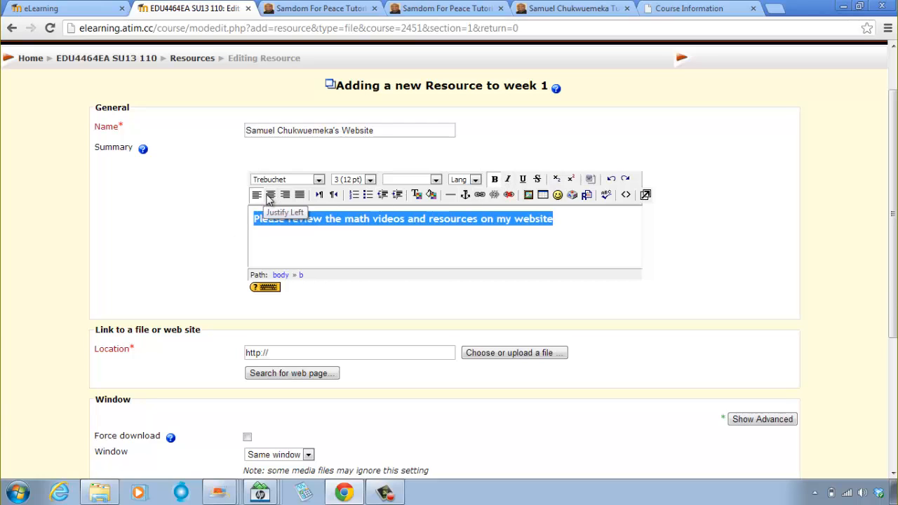
pyautogui.click(270, 195)
pyautogui.click(523, 180)
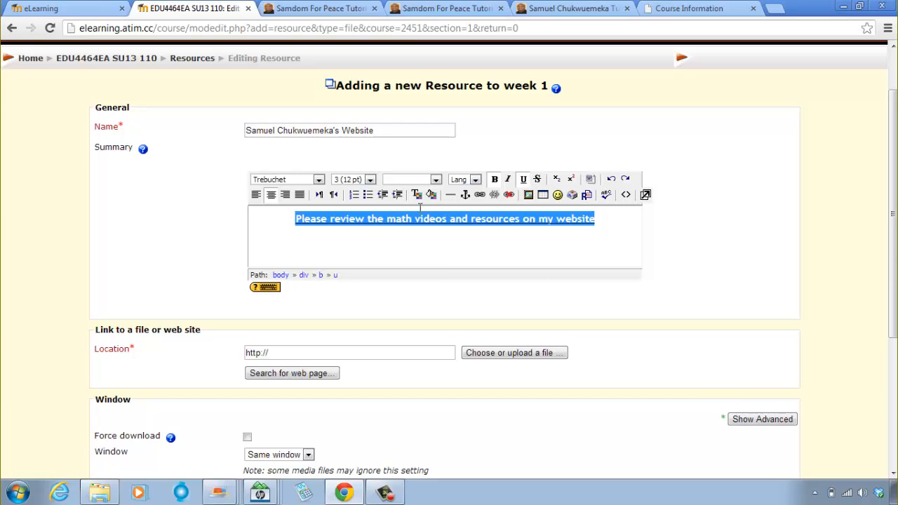
# - Apply a custom font color to the summary sentence using a color code
pyautogui.click(415, 195)
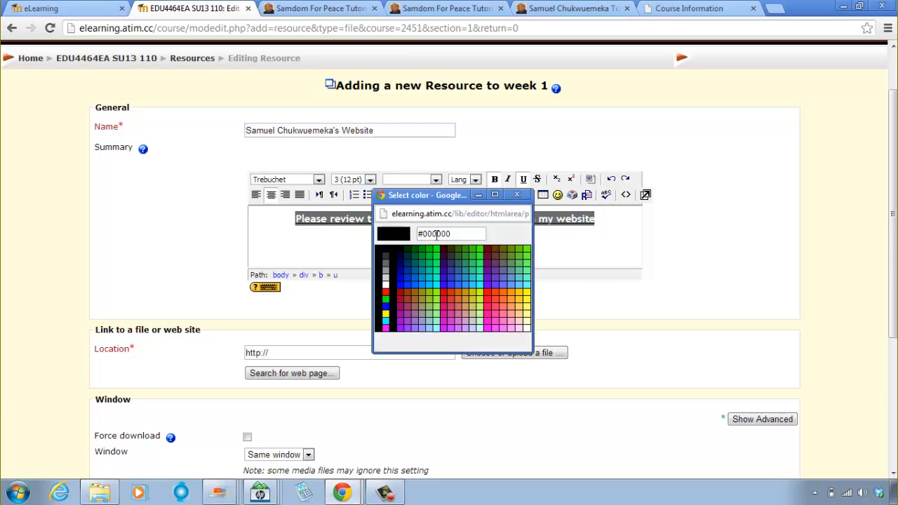
pyautogui.click(437, 234)
pyautogui.press('BackSpace')
pyautogui.press('Return')
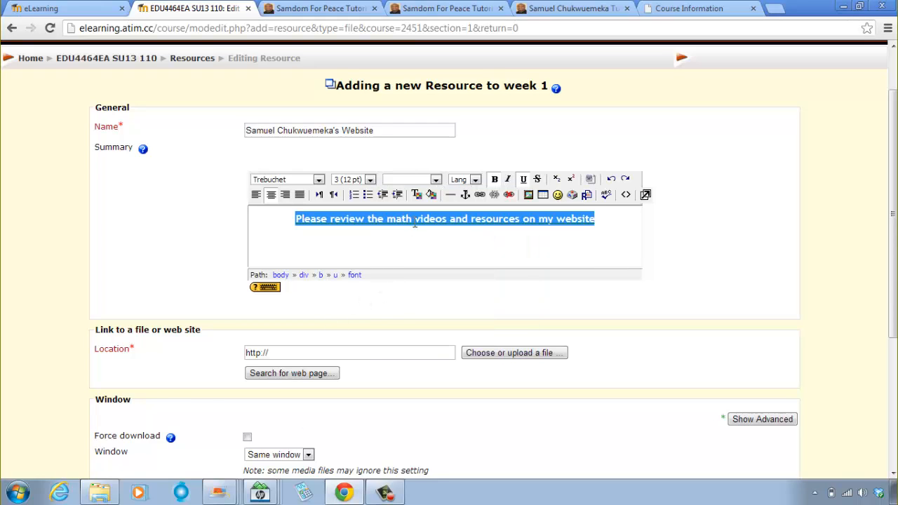
pyautogui.click(432, 245)
# - Switch to the open main page of the teacher's website to get the address for the resource's location
pyautogui.scroll(-8, 449, 249)
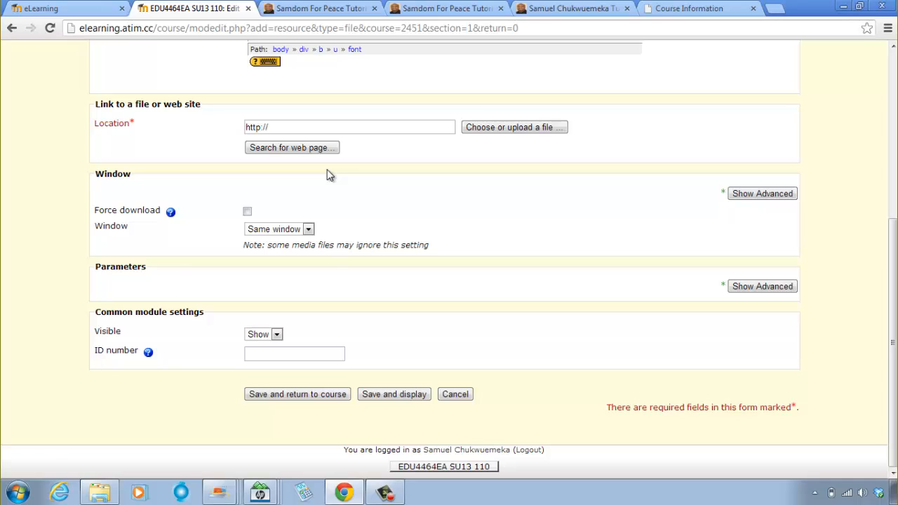
pyautogui.click(330, 7)
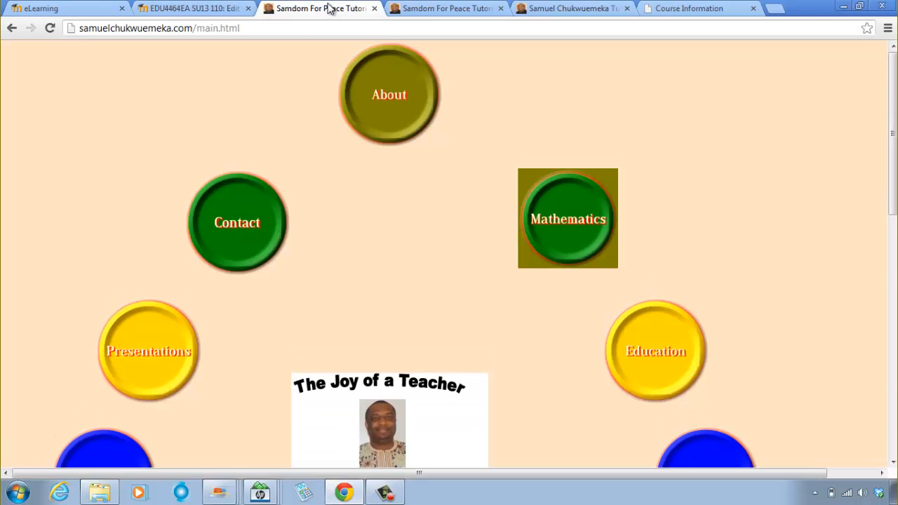